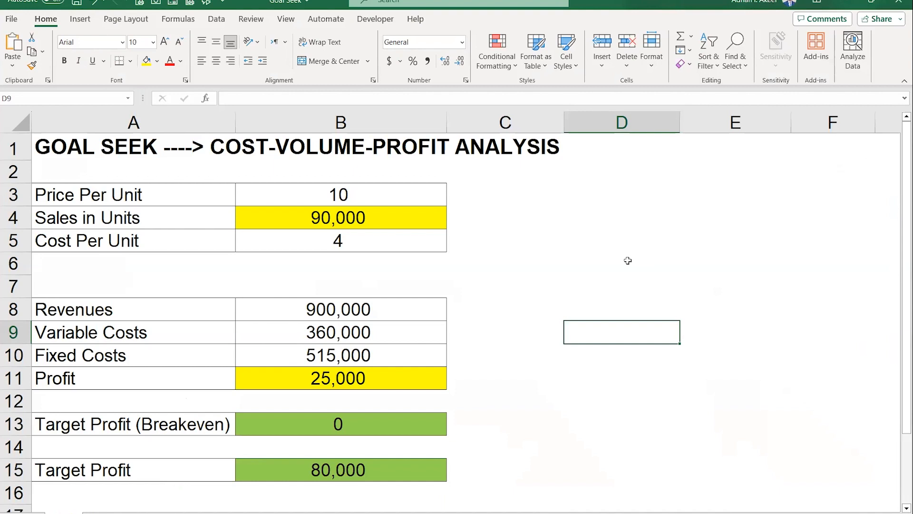
- Run Goal Seek to bring Profit in B11 to 0 by changing Sales in Units in B4, discarding the solution
left_click(628, 261)
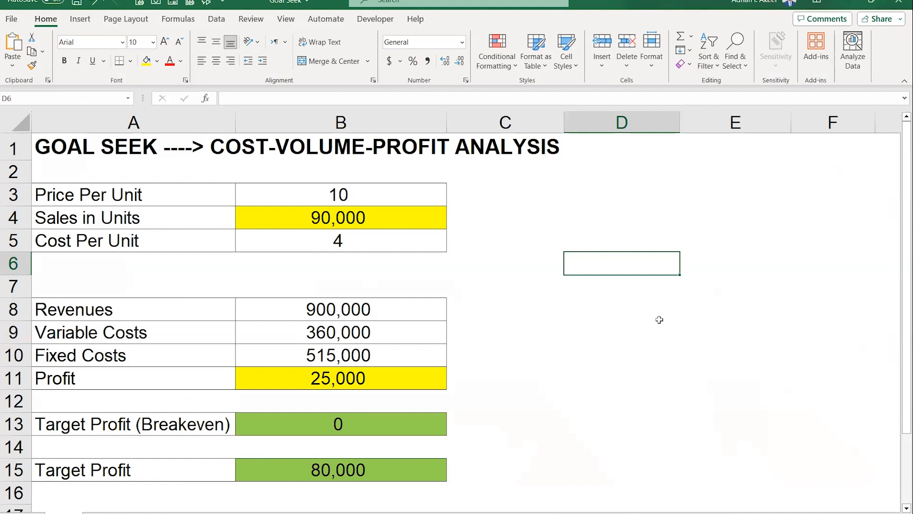
left_click(591, 319)
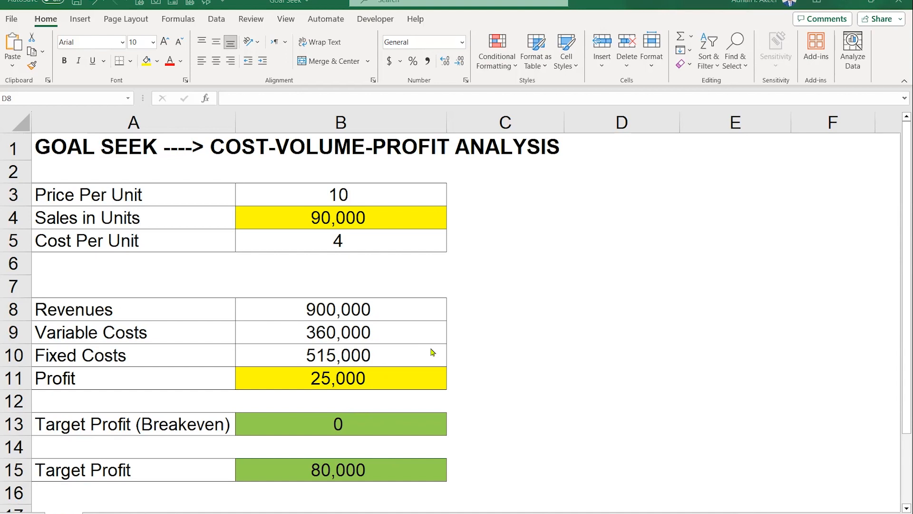
left_click(416, 426)
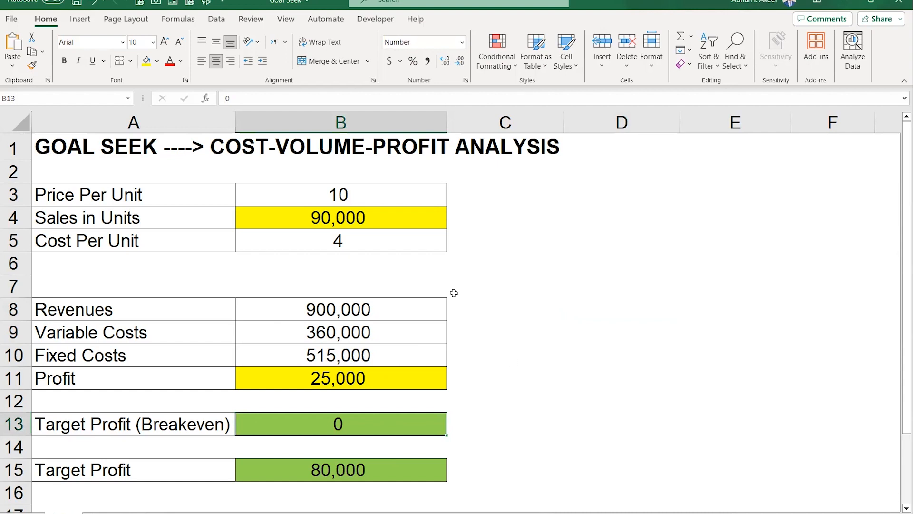
left_click(218, 20)
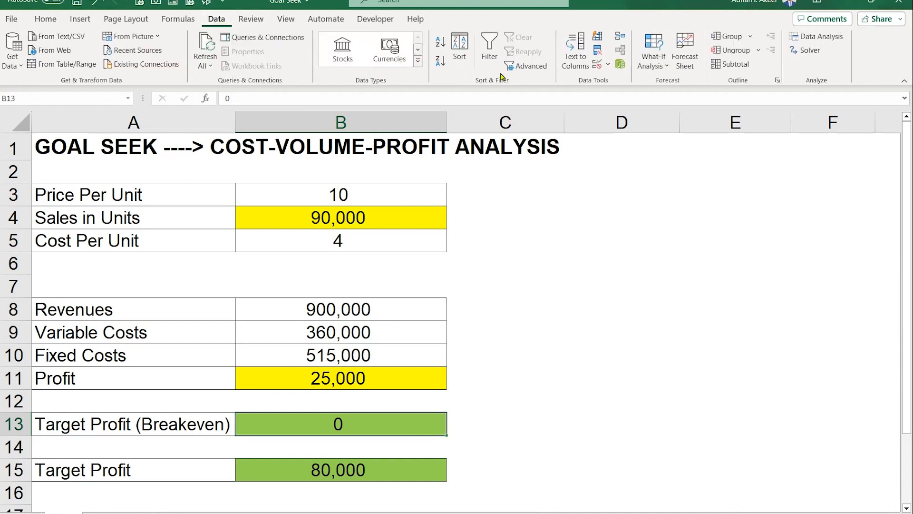
left_click(646, 65)
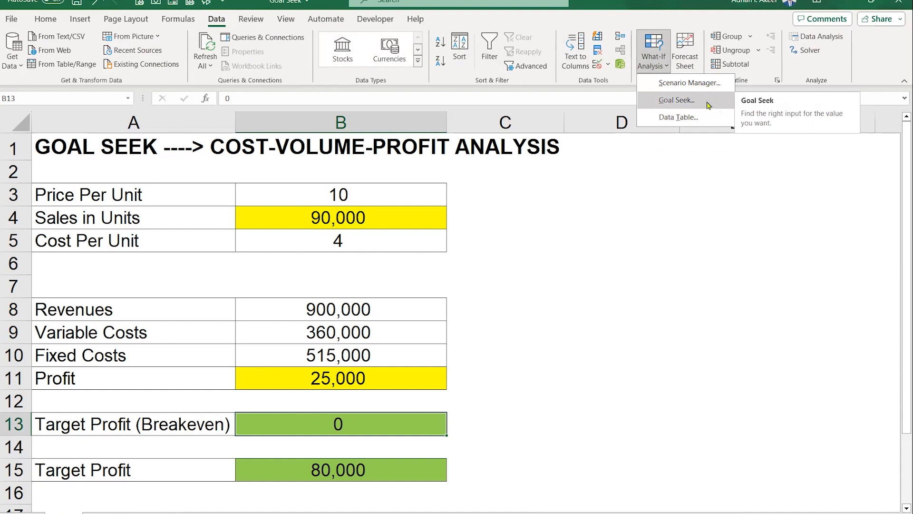
left_click(708, 104)
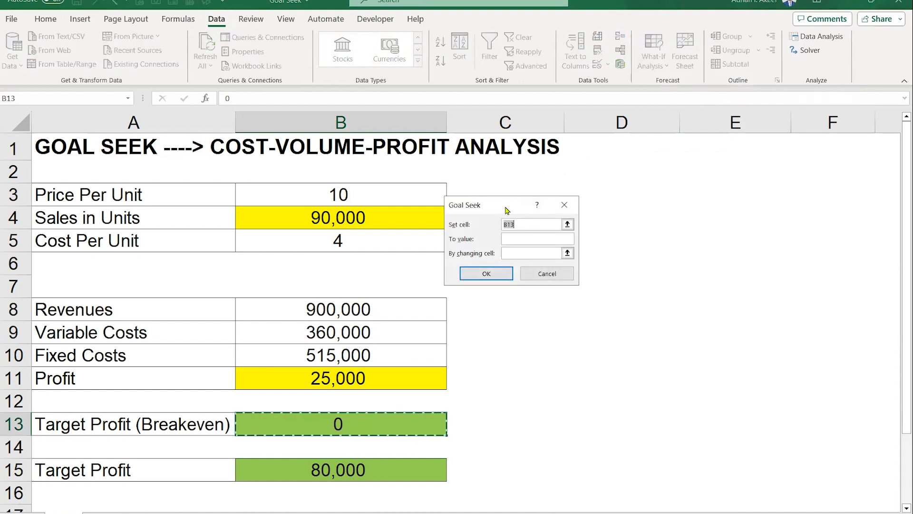
left_click_drag(506, 210, 534, 251)
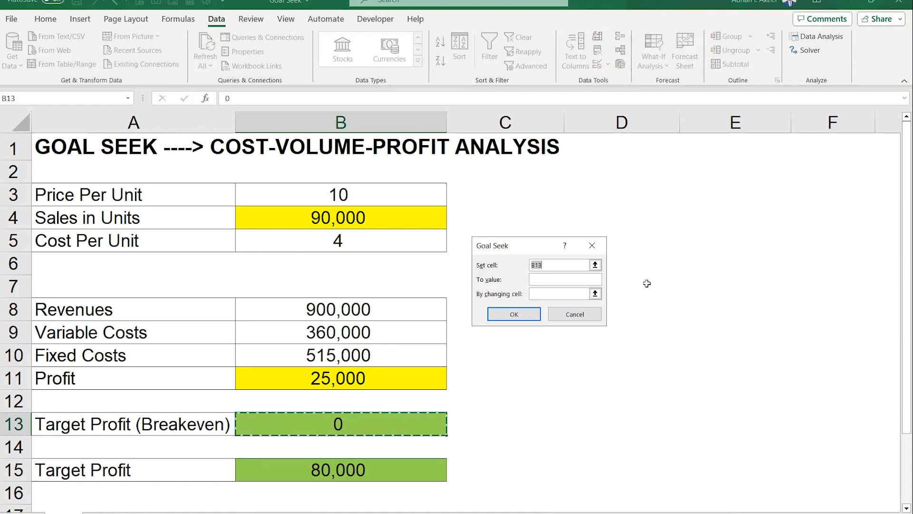
left_click(364, 379)
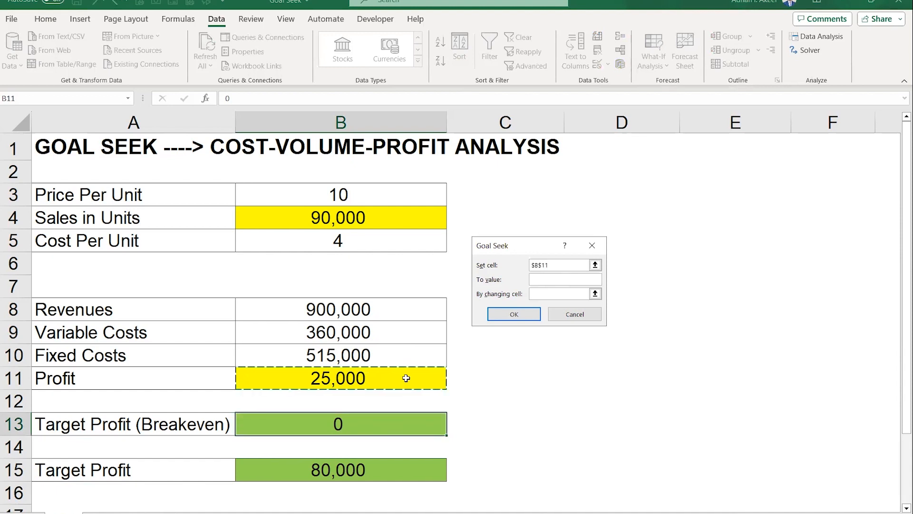
left_click(560, 280)
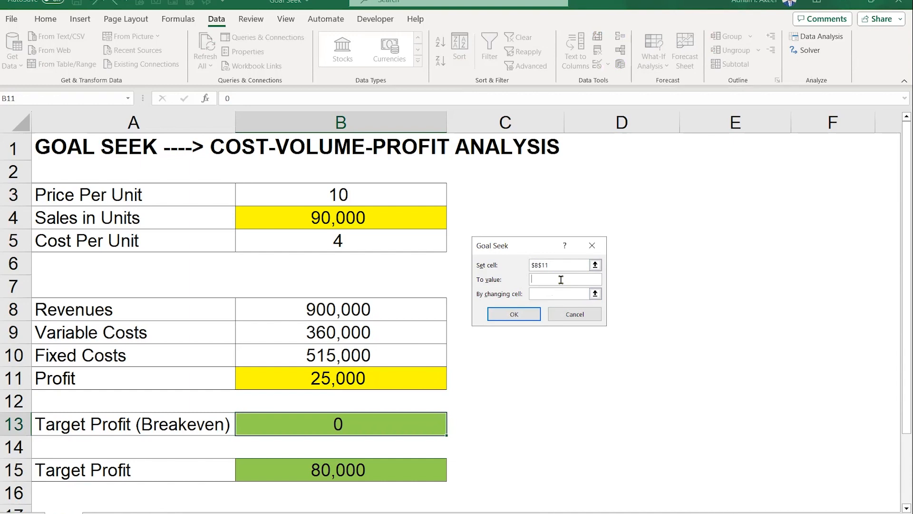
type("0")
left_click(382, 217)
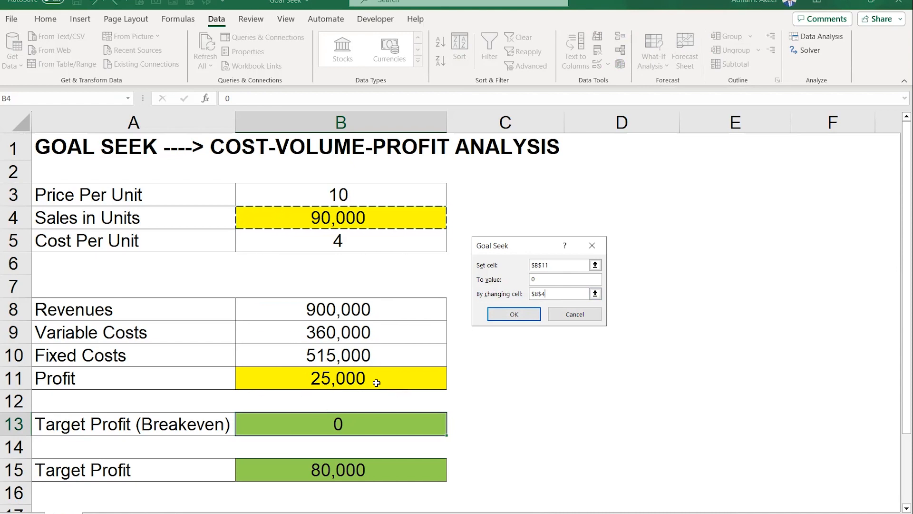
left_click(529, 316)
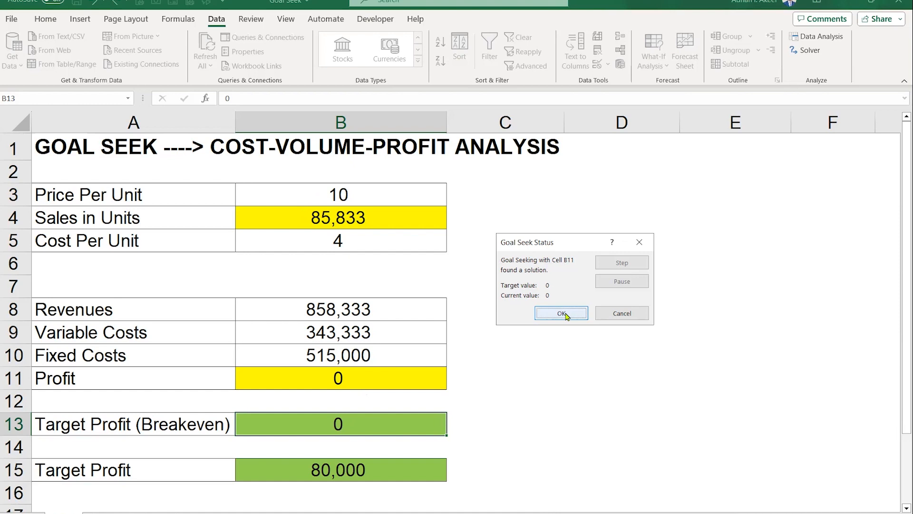
left_click(637, 315)
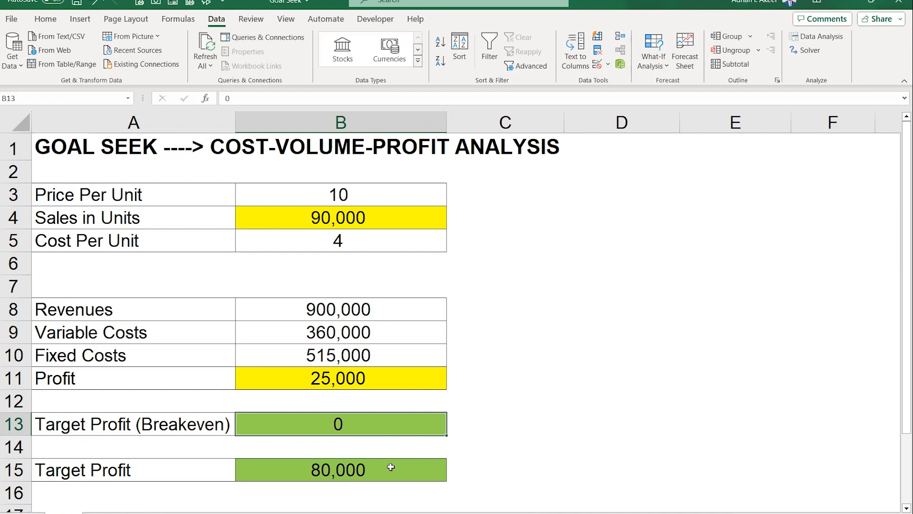
- Use Goal Seek to set Profit in B11 to 80000 by changing Sales in Units in B4, keeping the solution
left_click(592, 340)
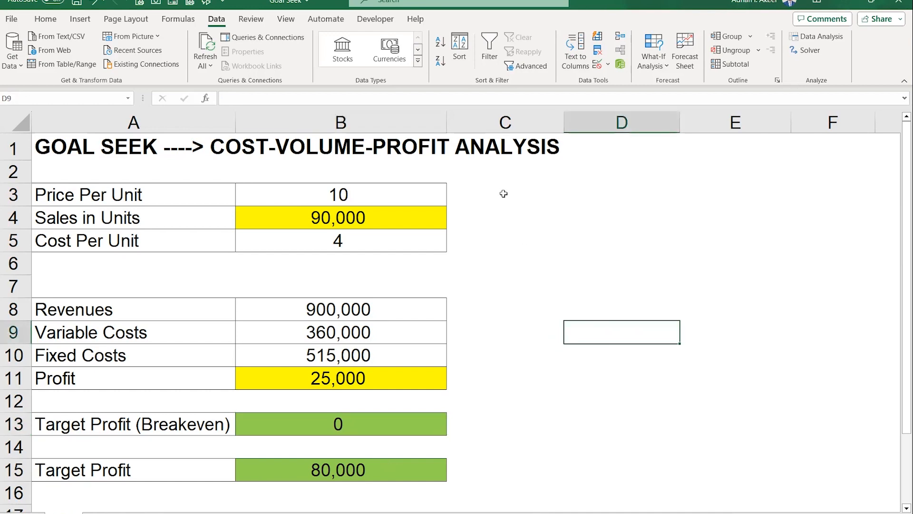
left_click(642, 69)
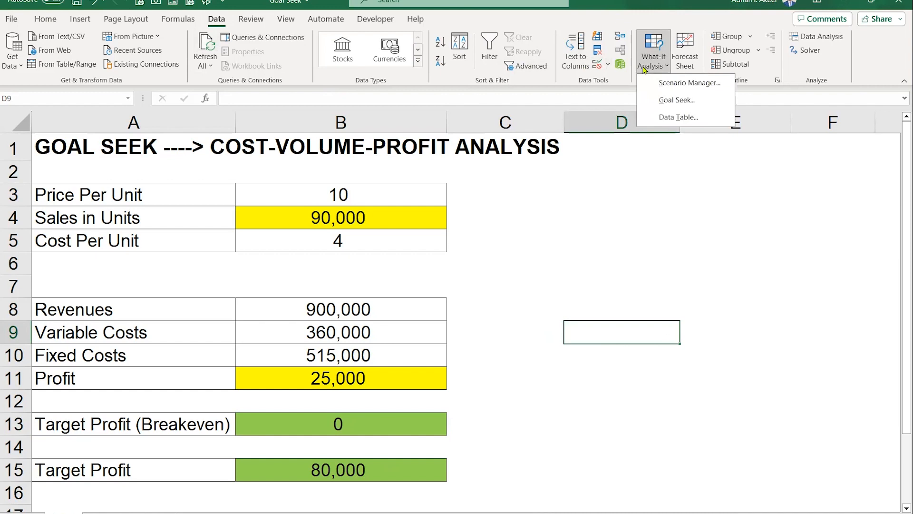
left_click(700, 104)
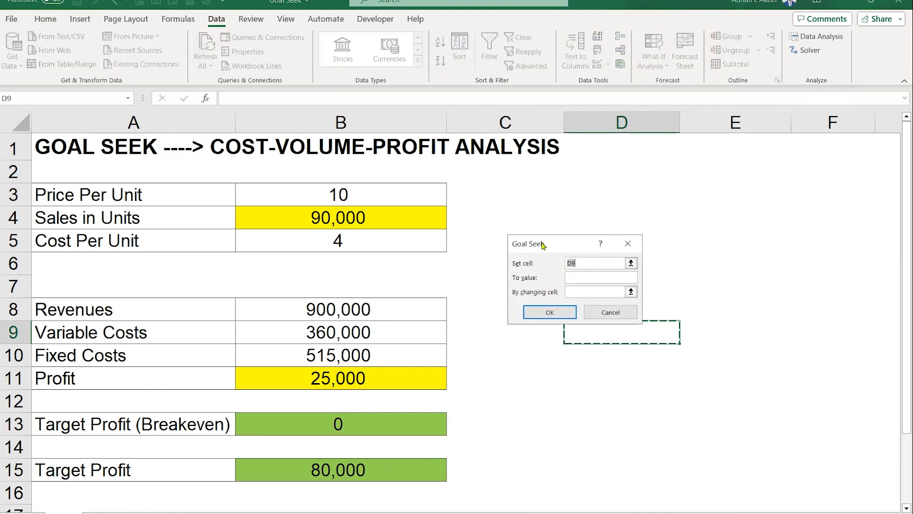
left_click_drag(541, 243, 508, 231)
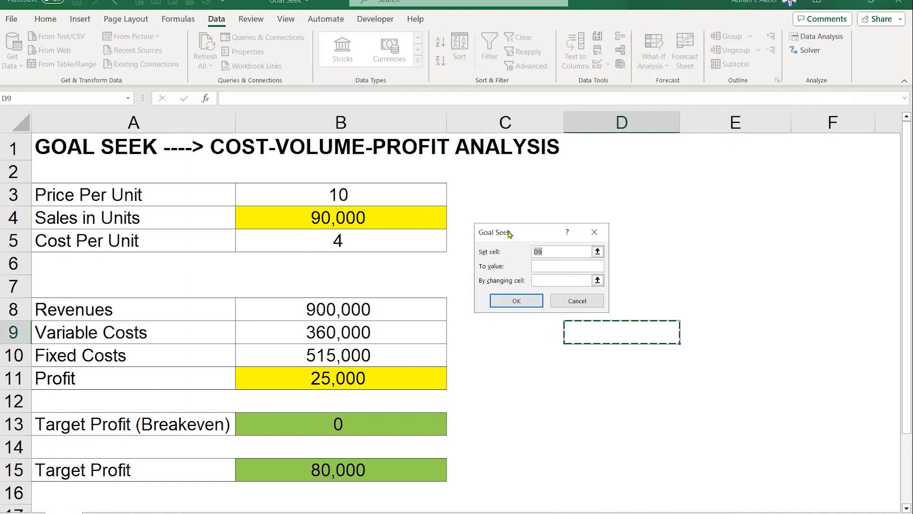
left_click(393, 377)
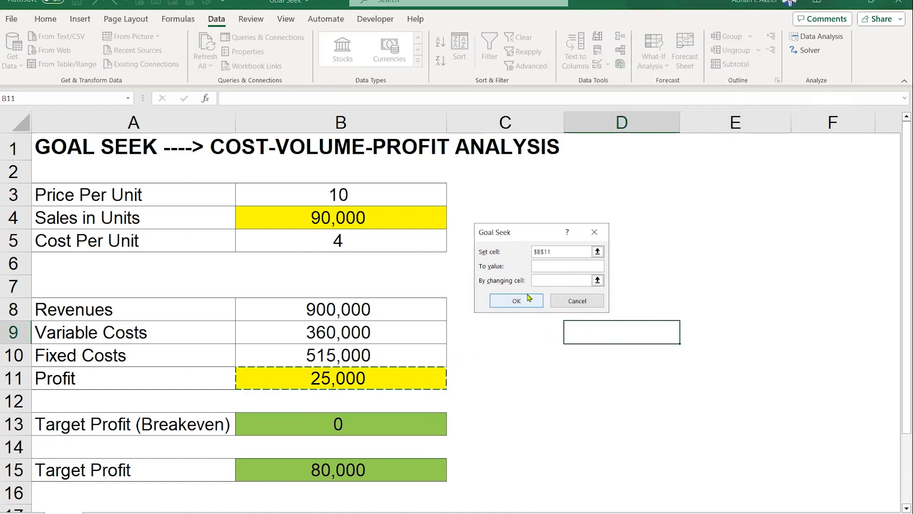
left_click(569, 266)
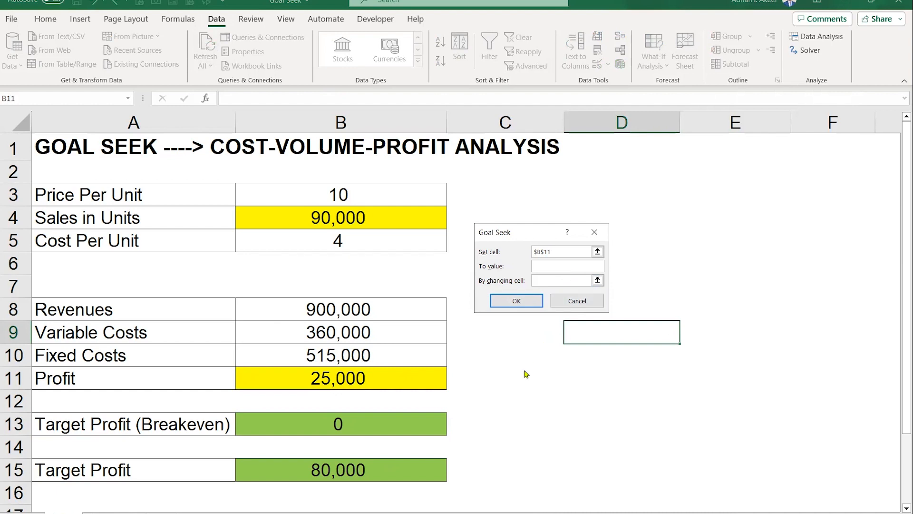
type("80000")
left_click(387, 221)
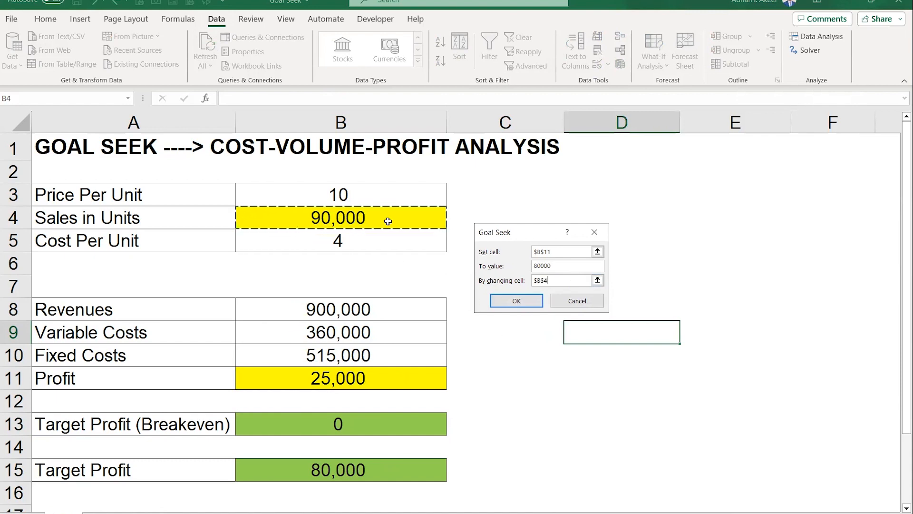
left_click(517, 300)
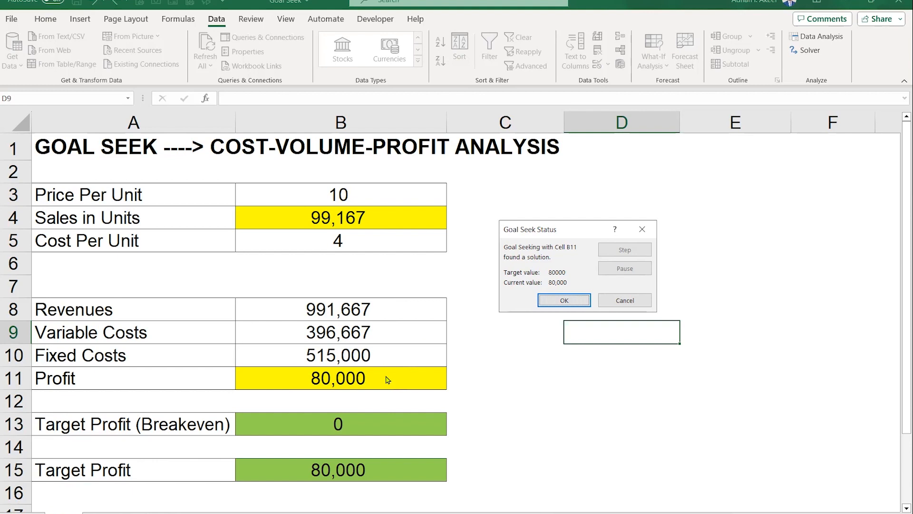
left_click(542, 303)
left_click(528, 325)
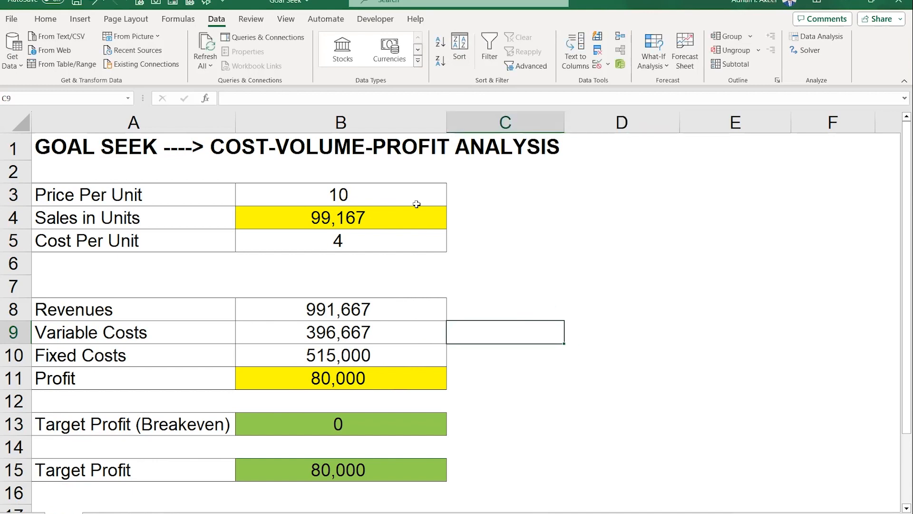
- Save the workbook and switch to the Scenario Analysis workbook
left_click(77, 4)
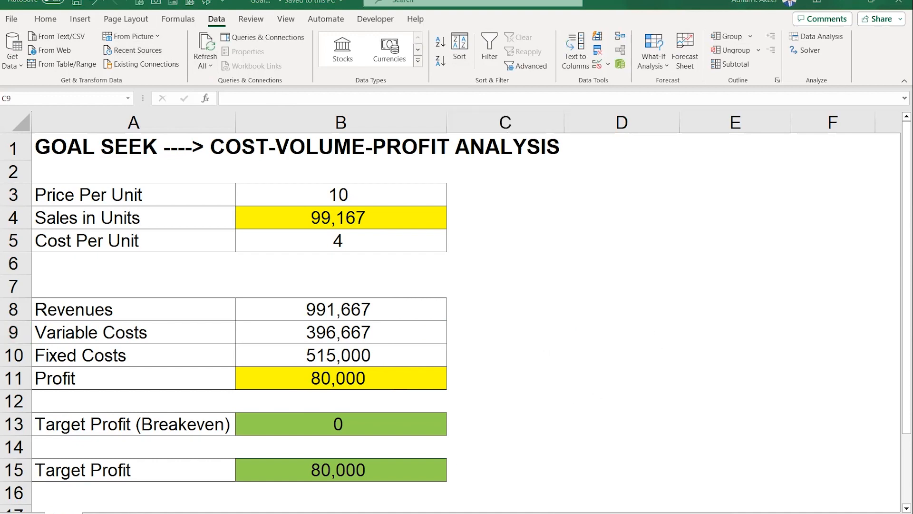
mouse_move(301, 513)
left_click(318, 499)
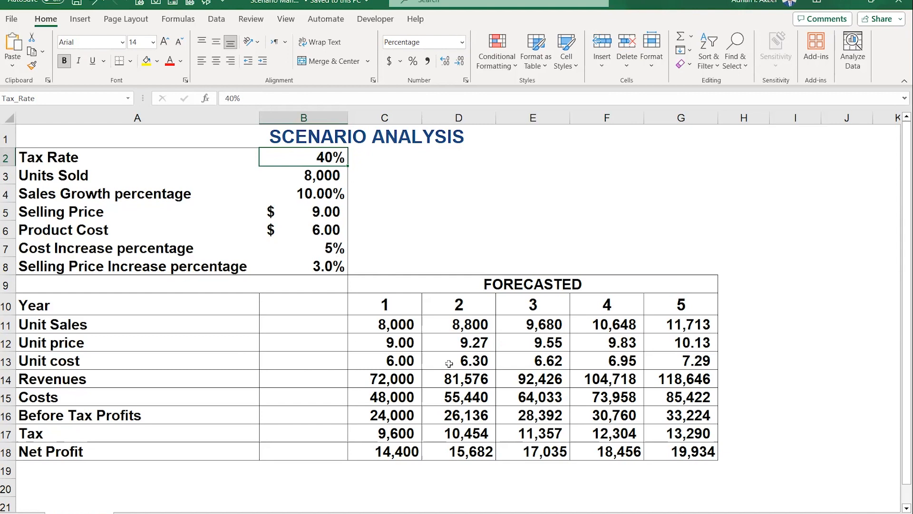
- Fill the labels from Revenues to Net Profit in A14:A18 with yellow
left_click(145, 381)
left_click_drag(145, 381, 149, 451)
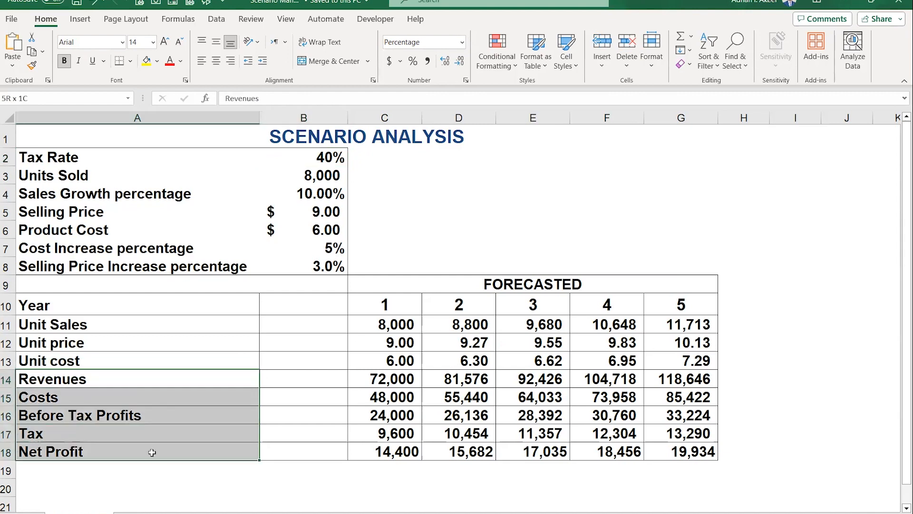
left_click(147, 60)
left_click(254, 305)
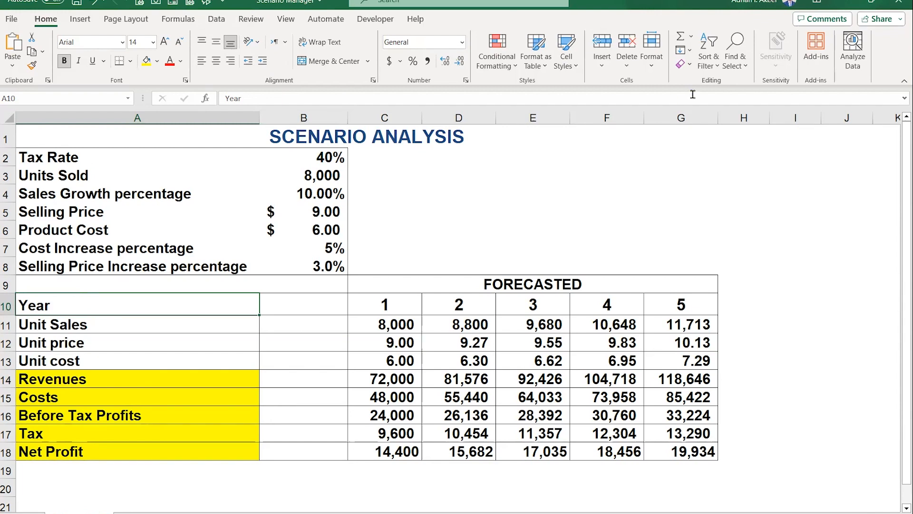
- Open Scenario Manager and start adding a new scenario named Best Case
left_click(216, 18)
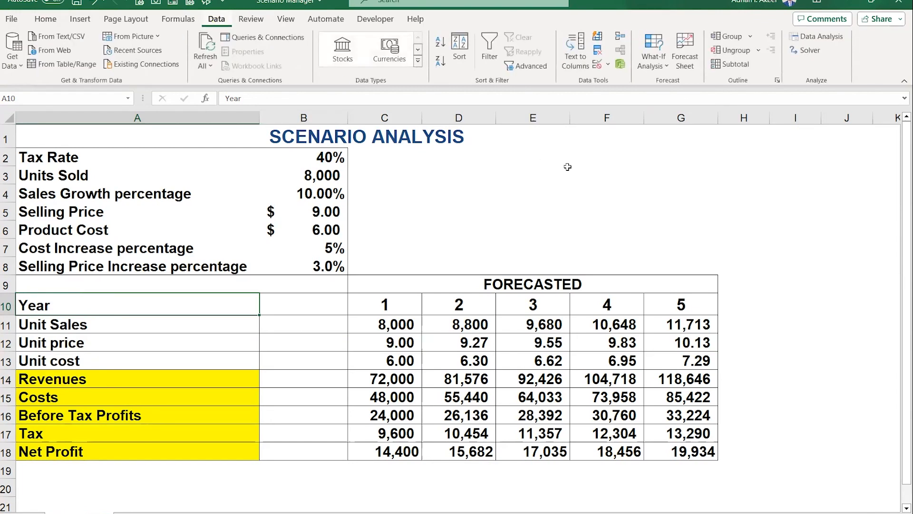
left_click(647, 68)
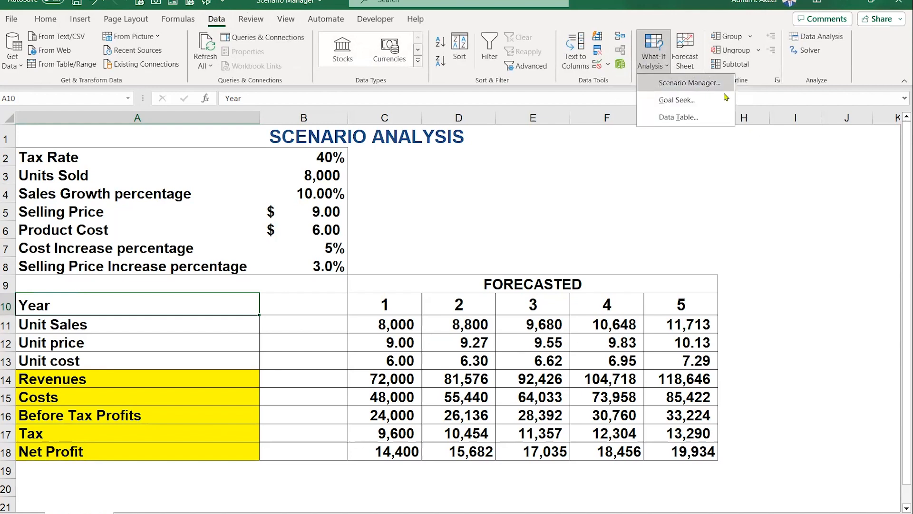
left_click(690, 84)
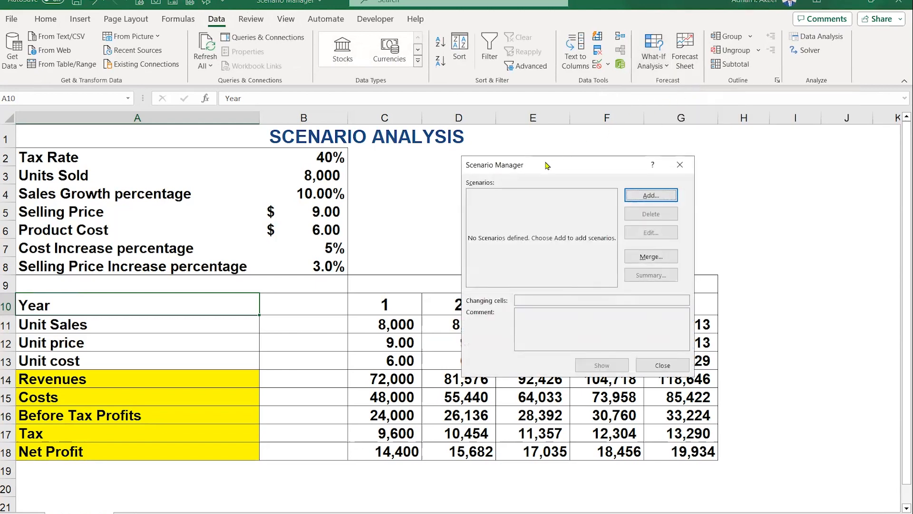
left_click_drag(548, 165, 459, 105)
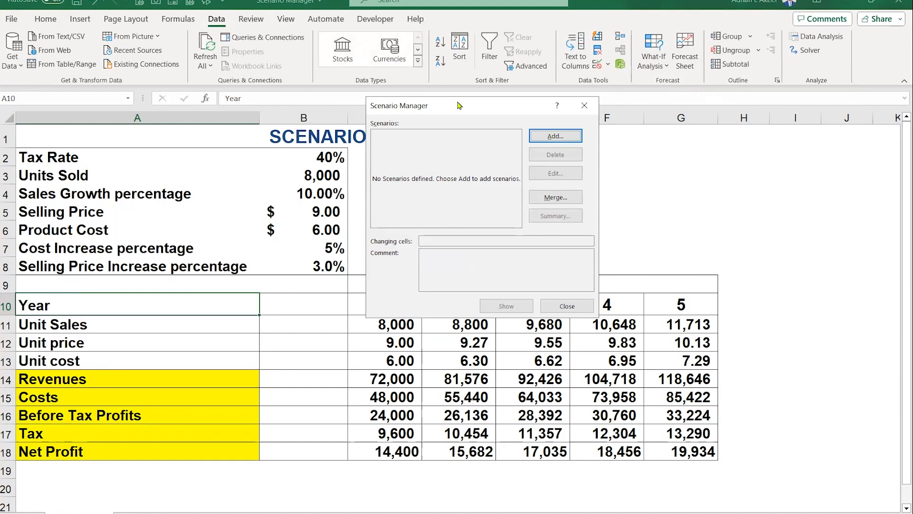
left_click(554, 136)
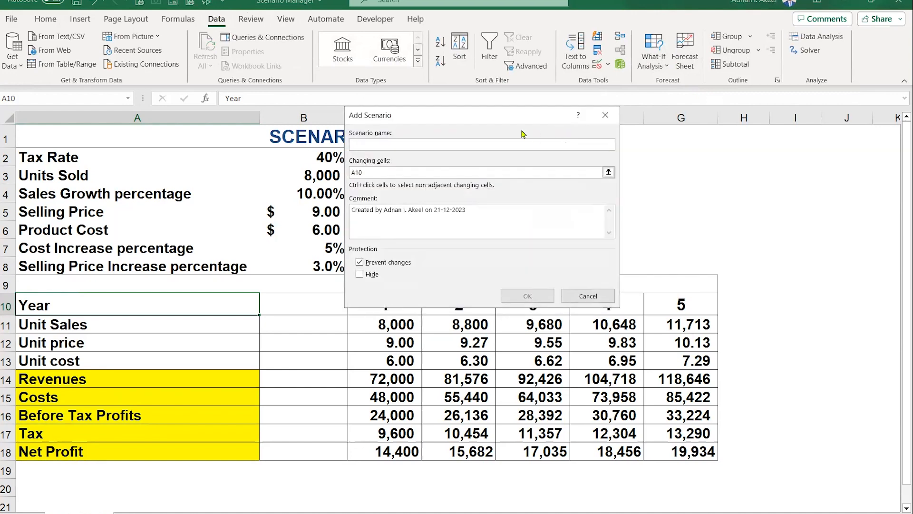
left_click_drag(507, 114, 534, 97)
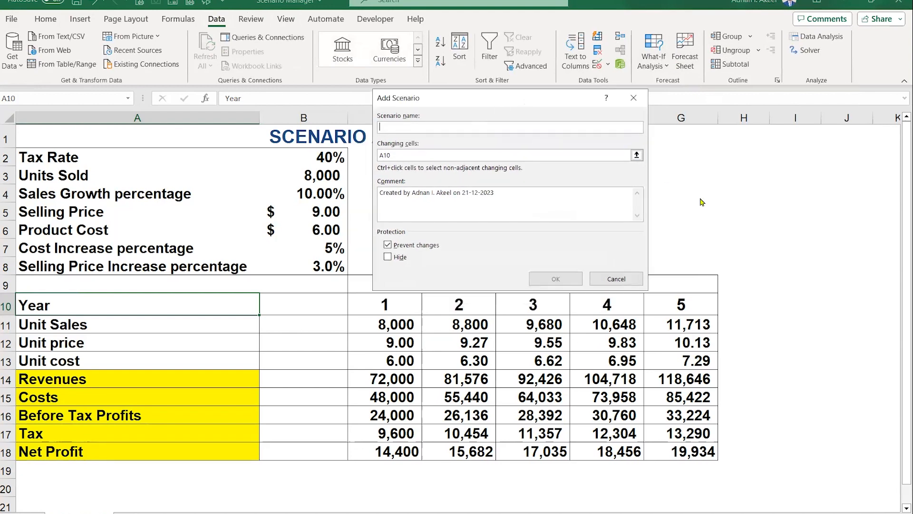
type("Best Case")
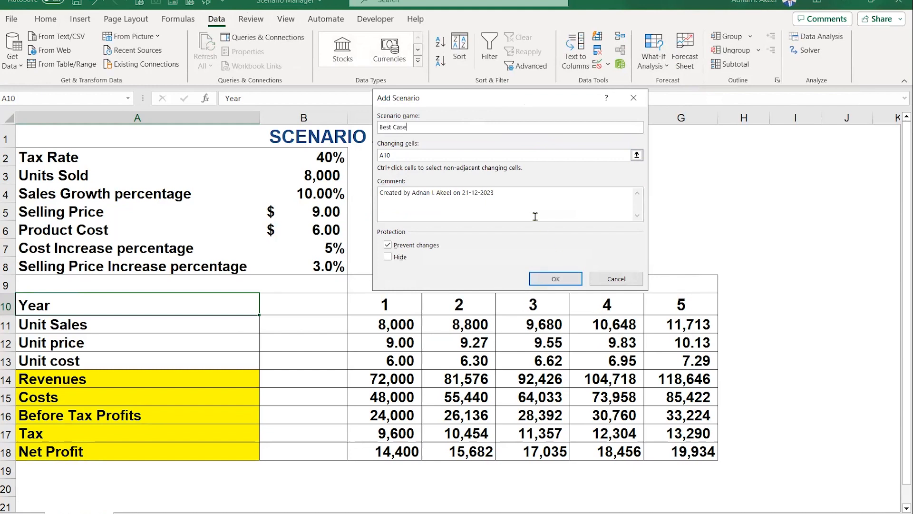
- Replace the scenario's changing cells with B3, B5 and B6 (Units Sold, Selling Price, Product Cost)
left_click(444, 154)
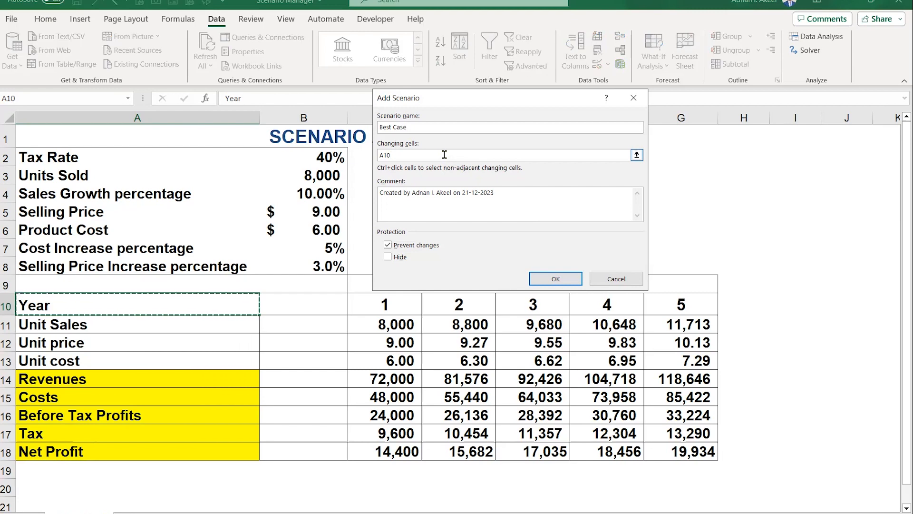
key("BackSpace")
key("BackSpace")
key("BackSpace")
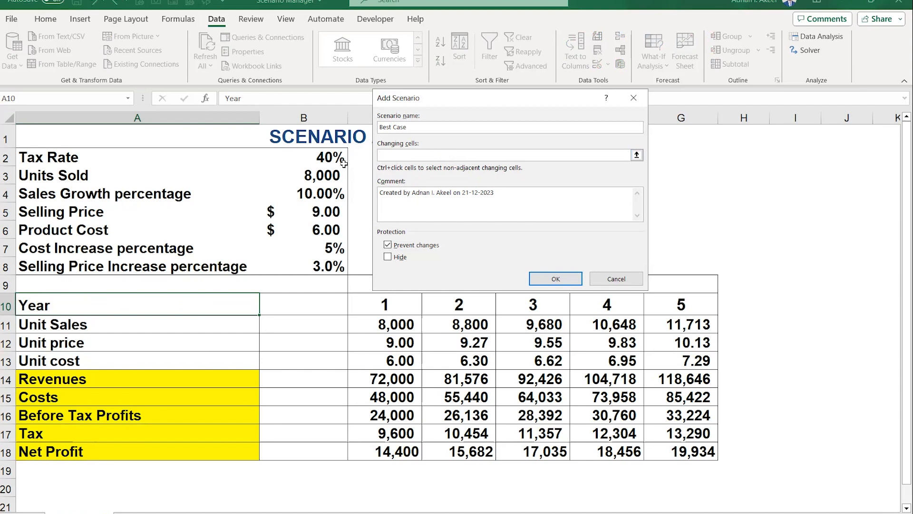
left_click(329, 178)
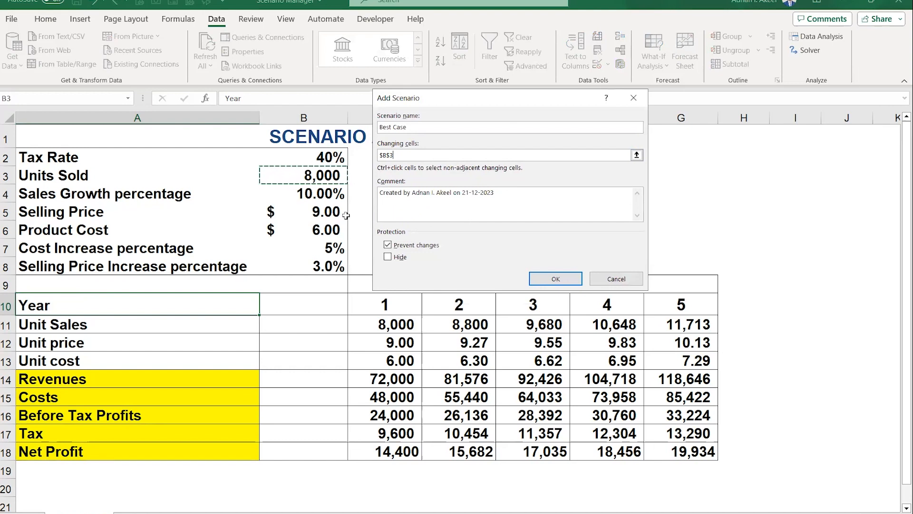
left_click(317, 212, "ctrl")
left_click(316, 229, "ctrl")
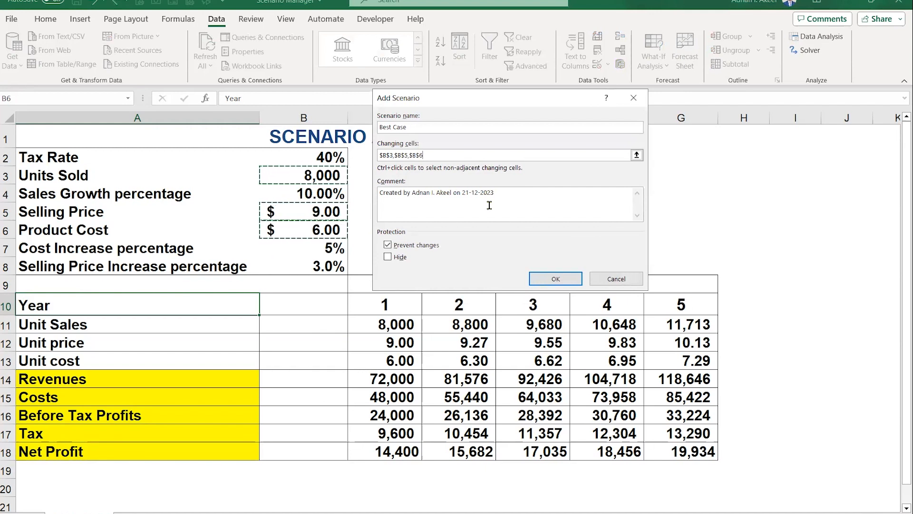
- Replace the scenario comment with "Based on discussion with CEO." and confirm the scenario
left_click(394, 203)
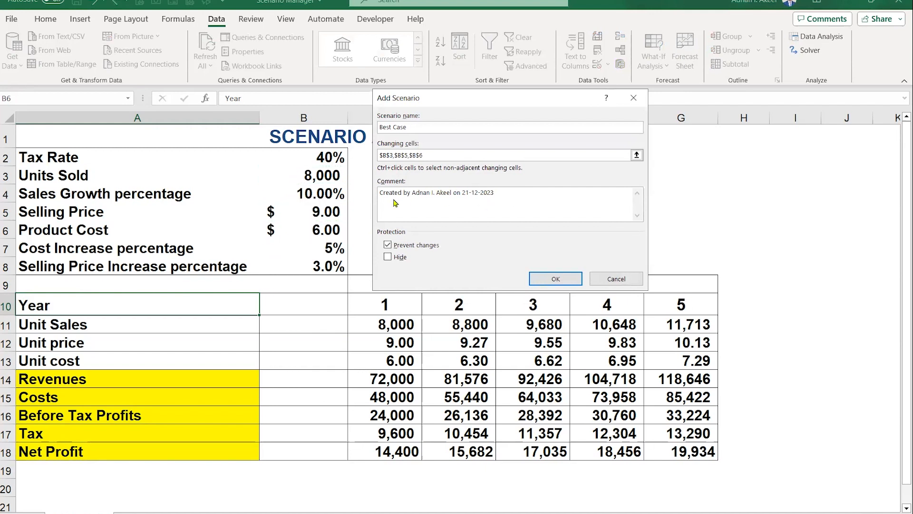
key("ctrl+a")
type("Based on discussion with CEO")
left_click(554, 280)
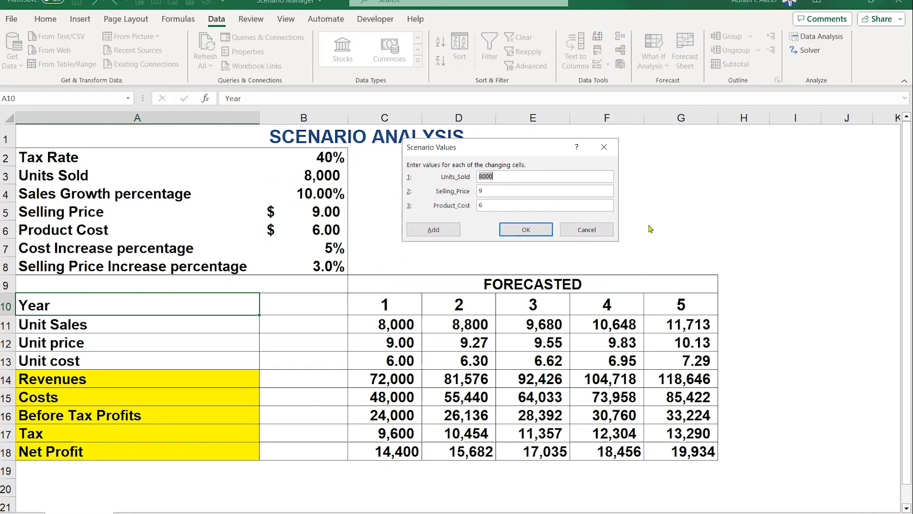
- Enter Best Case values: Units_Sold 15000, Selling_Price 14, Product_Cost 8, and confirm
type("15000")
left_click(519, 192)
key("BackSpace")
type("14")
left_click(503, 208)
key("BackSpace")
type("8")
left_click(525, 230)
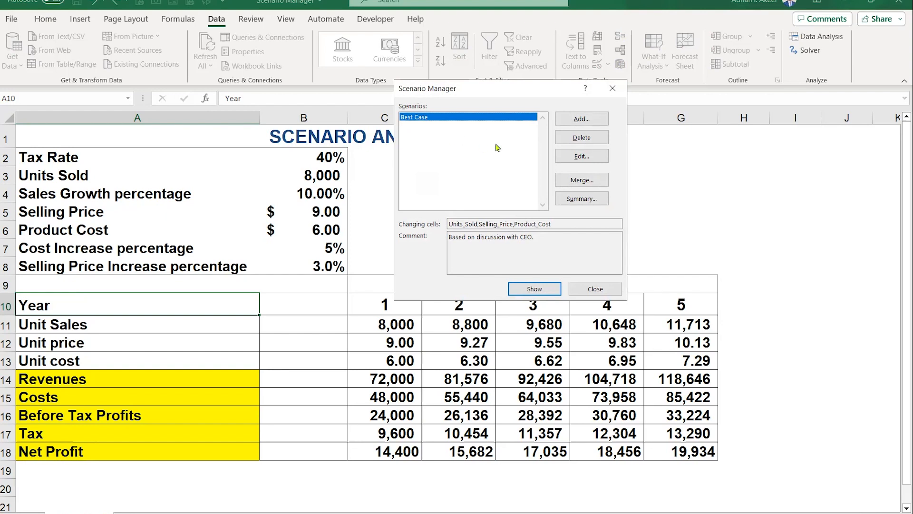
- Add a Worst Case scenario on cells B3, B5, B6 with the comment "Based on Covid 19."
left_click(597, 120)
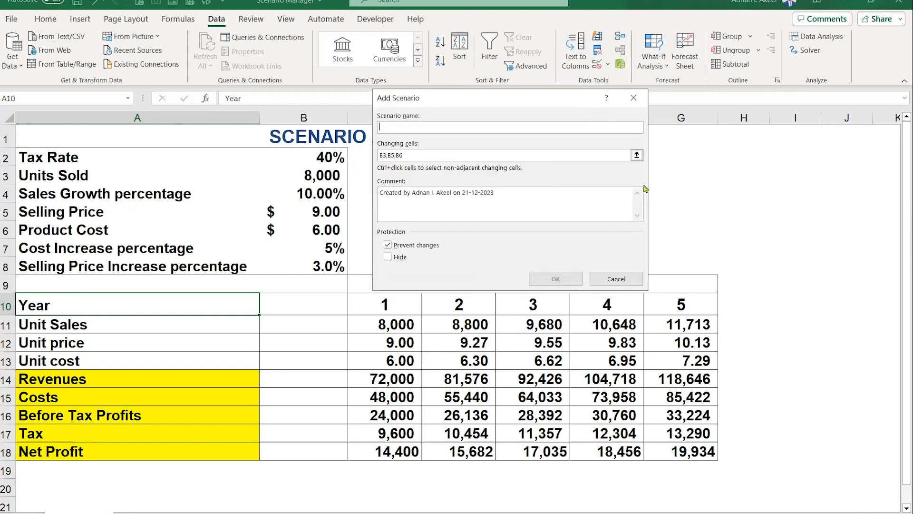
type("Worst Case")
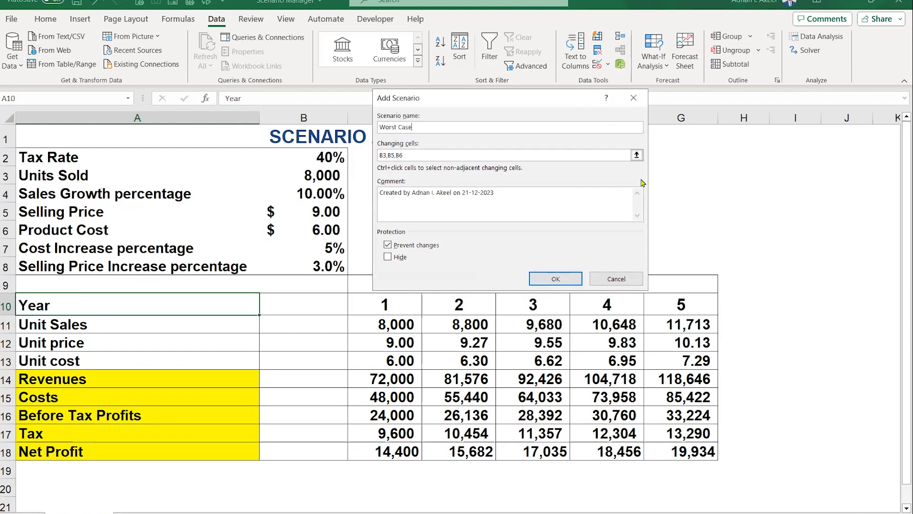
left_click(417, 156)
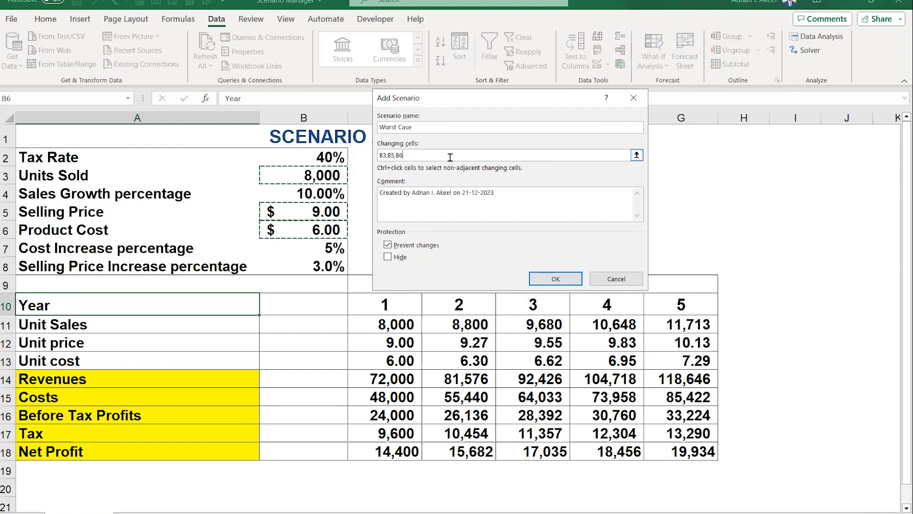
left_click_drag(514, 197, 374, 195)
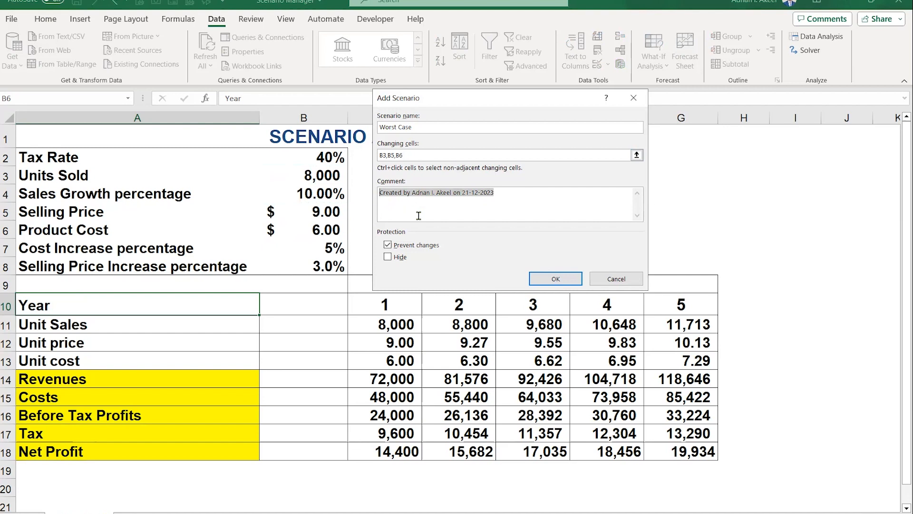
type("Based o")
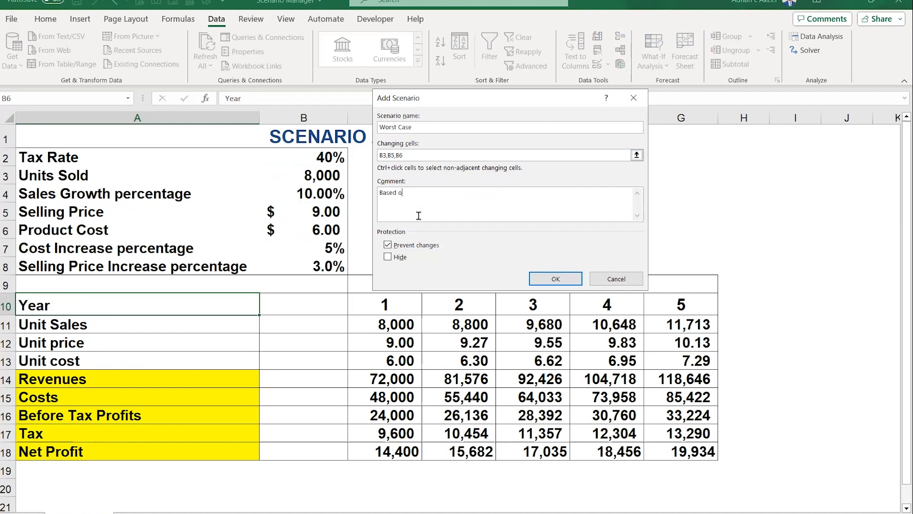
type("n Covid 19.")
left_click(565, 280)
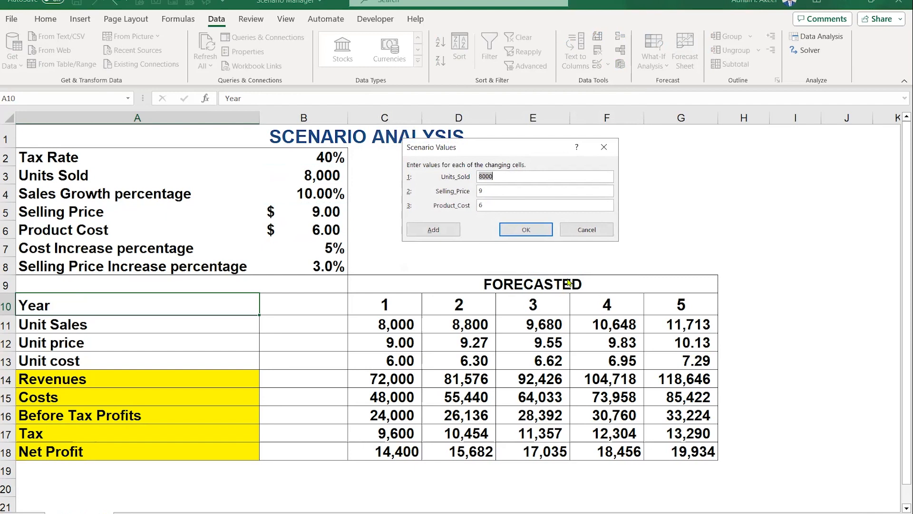
- Enter Worst Case values: Units_Sold 5000, Selling_Price 6, Product_Cost 4, and confirm
type("5000")
key("BackSpace")
type("6")
left_click(501, 205)
key("BackSpace")
type("4")
left_click(542, 230)
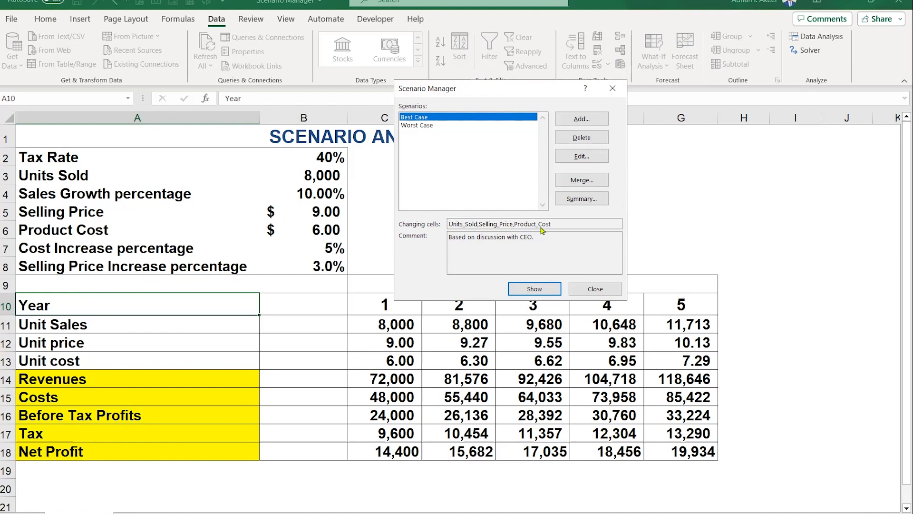
- Create a scenario summary report using the Net Profit cells C18:G18 as result cells
left_click(591, 203)
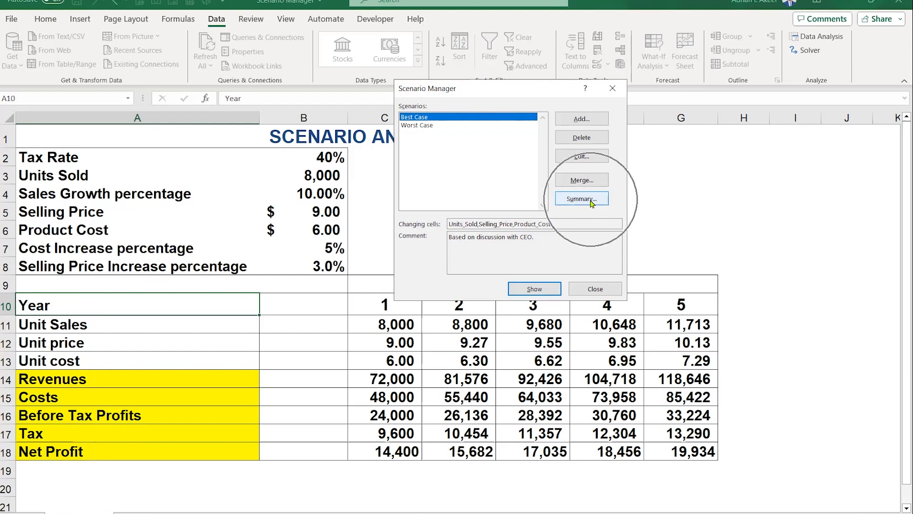
left_click(591, 203)
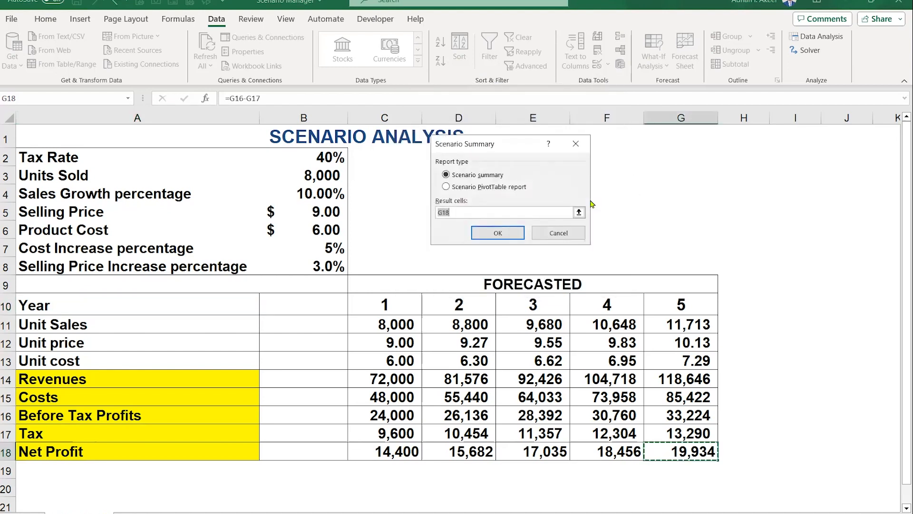
left_click_drag(508, 151, 455, 174)
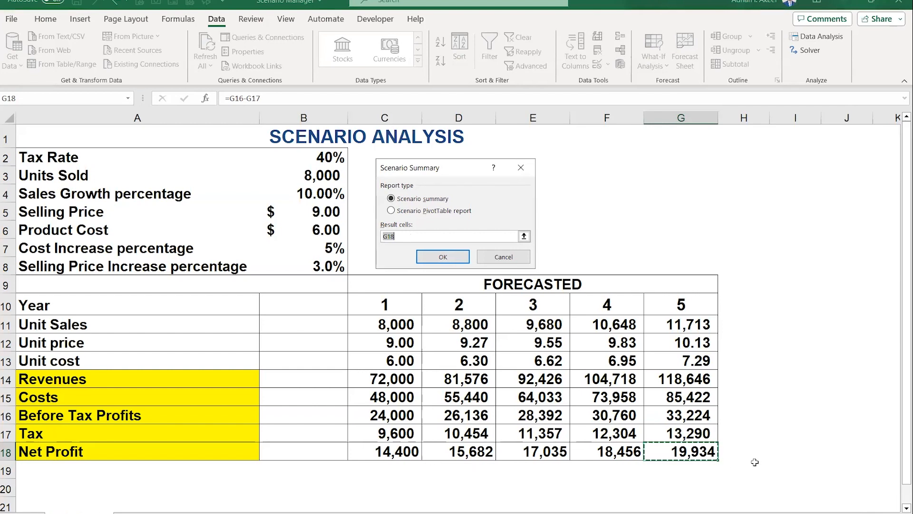
left_click(405, 453)
left_click_drag(405, 452, 655, 449)
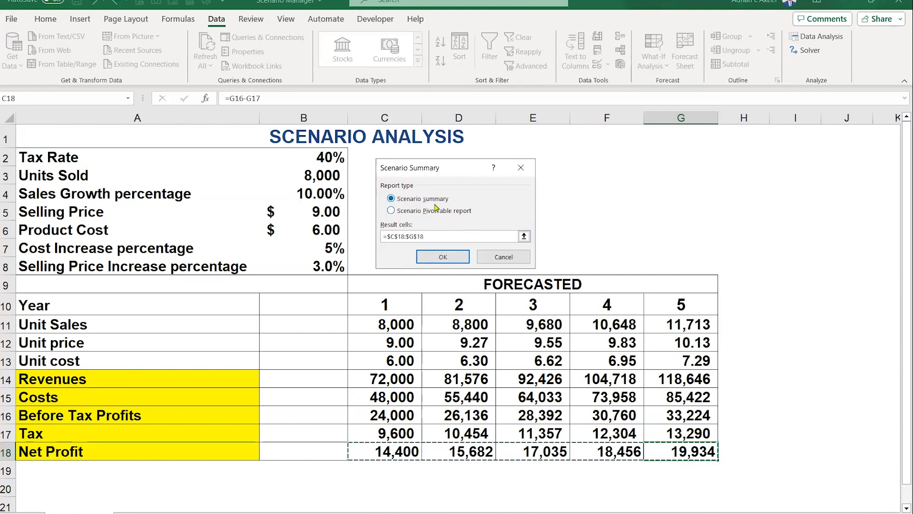
left_click(441, 256)
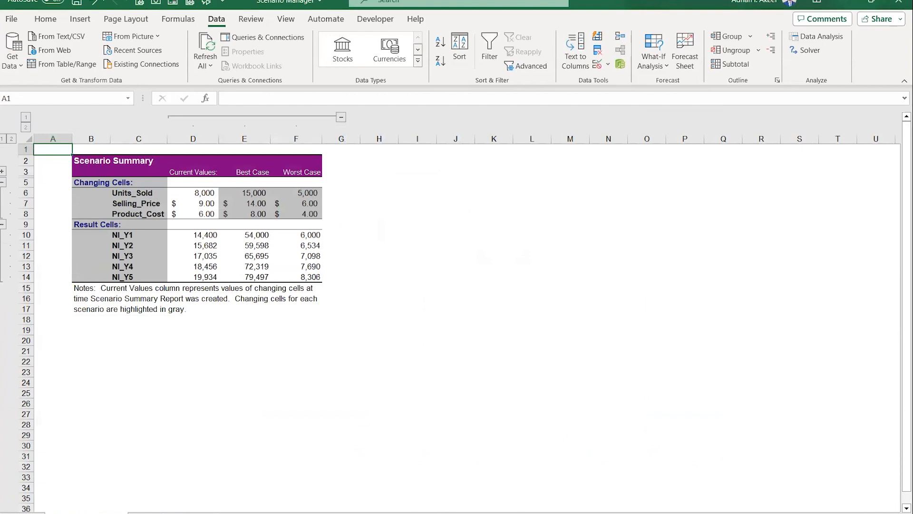
- Expand the summary's outline and review the current, Best Case and Worst Case changing and result values
scroll(615, 475, "up", 3)
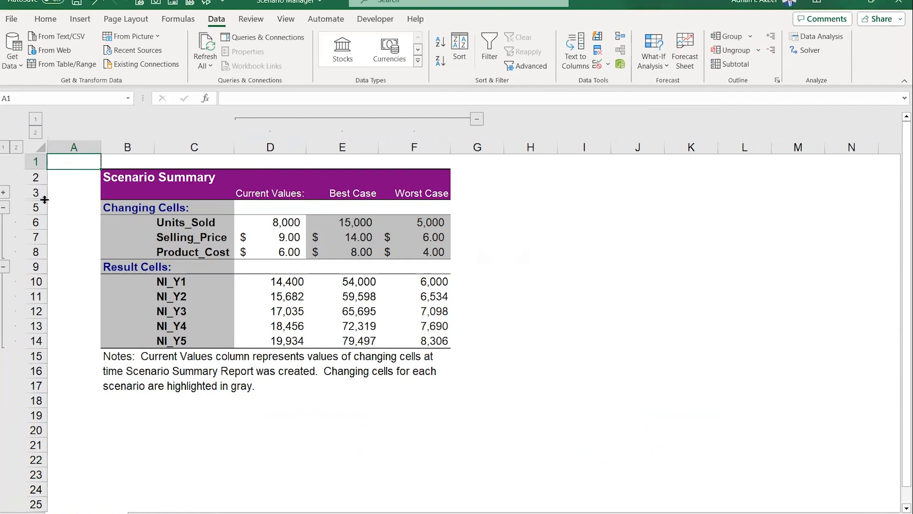
left_click(5, 193)
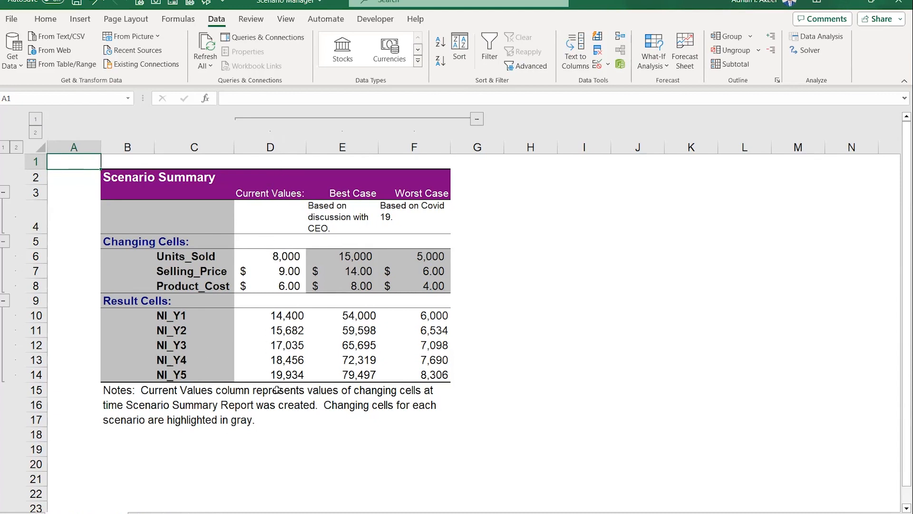
left_click_drag(266, 257, 270, 285)
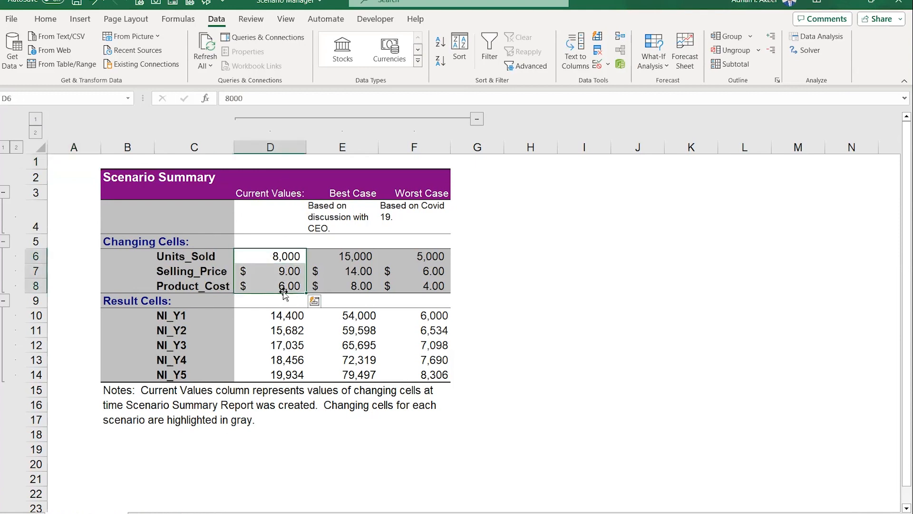
left_click_drag(280, 316, 284, 377)
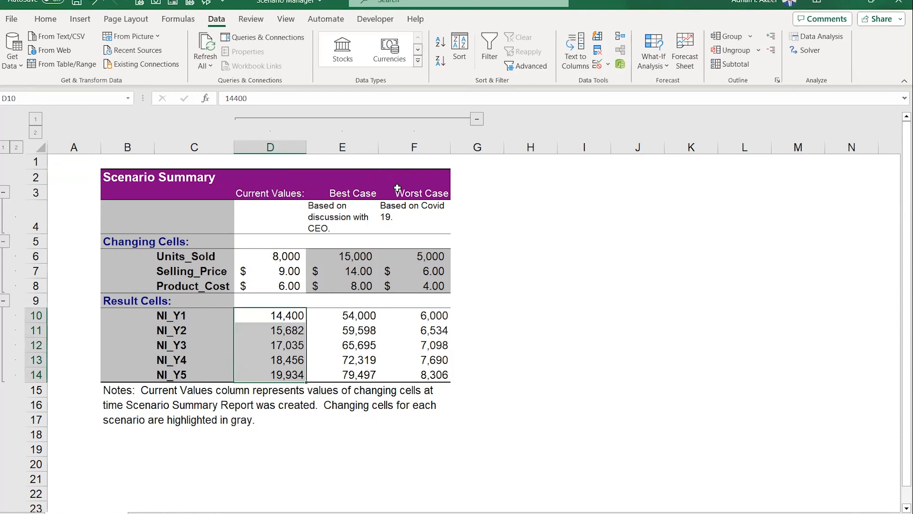
left_click(348, 215)
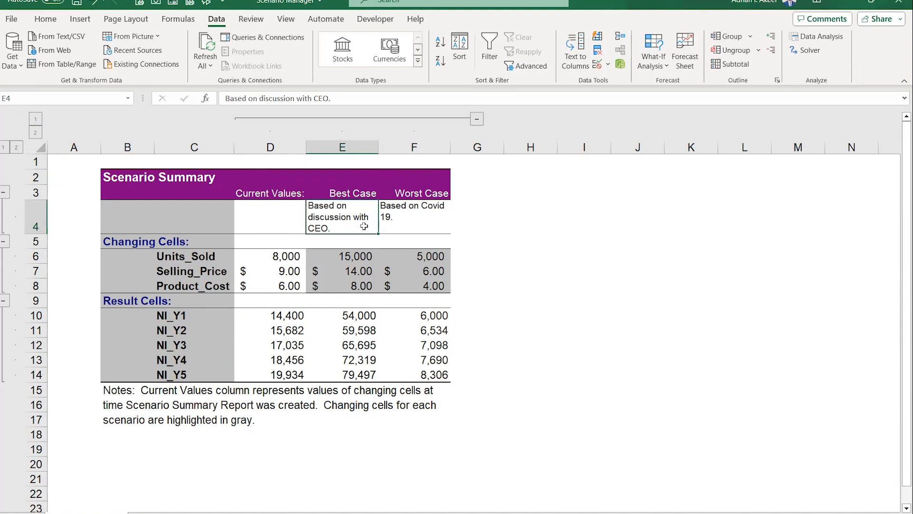
left_click_drag(339, 255, 334, 282)
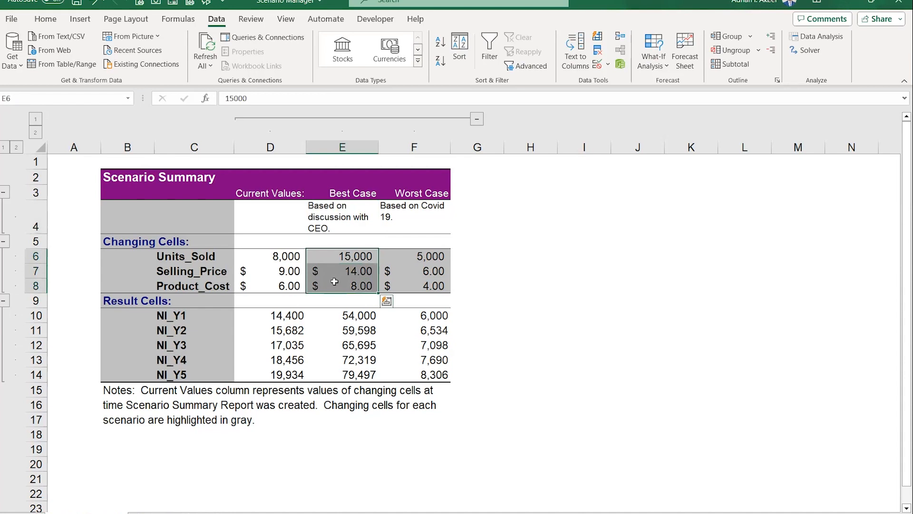
left_click_drag(346, 316, 347, 374)
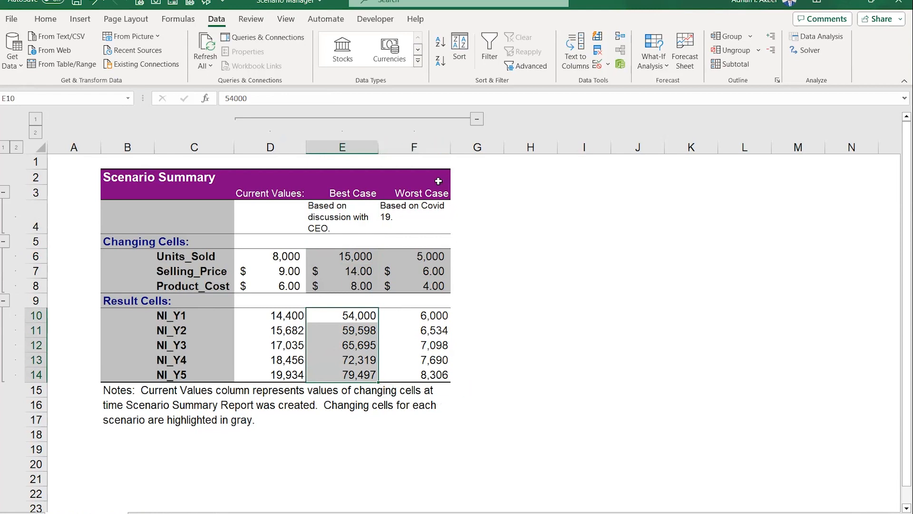
left_click(438, 210)
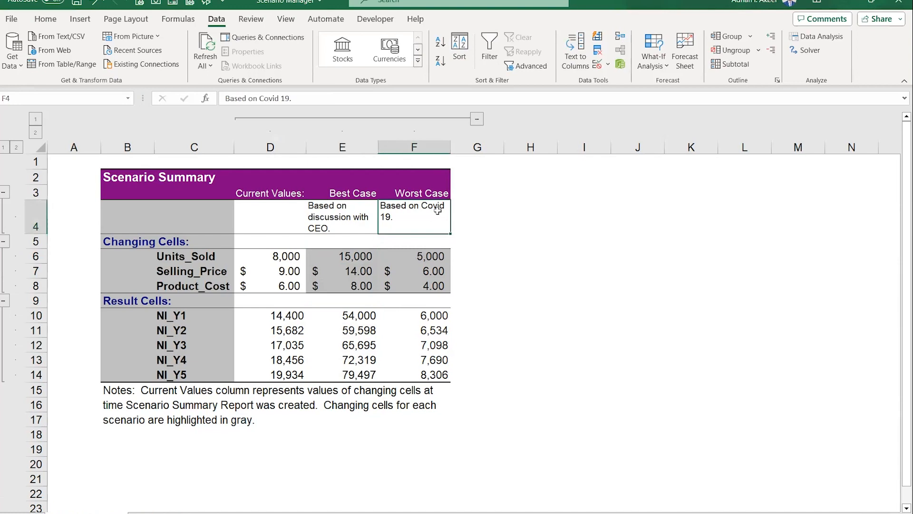
left_click_drag(433, 255, 431, 377)
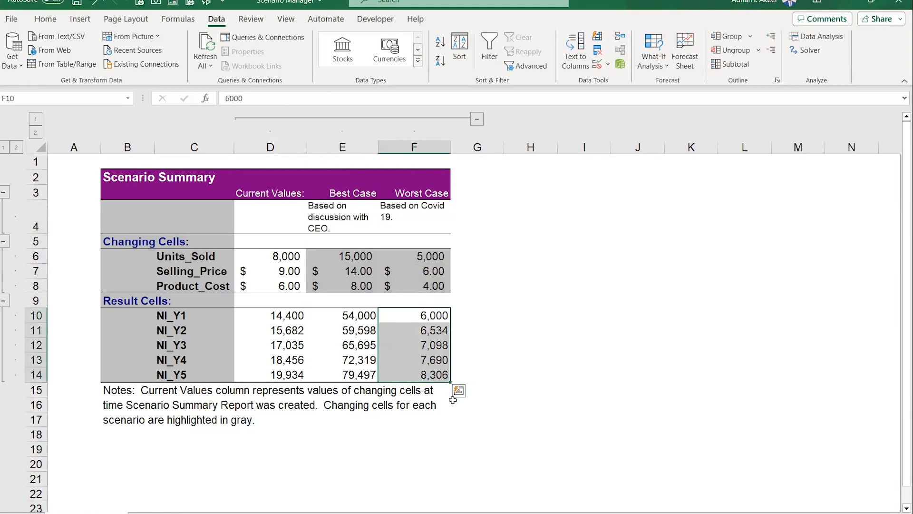
left_click(478, 425)
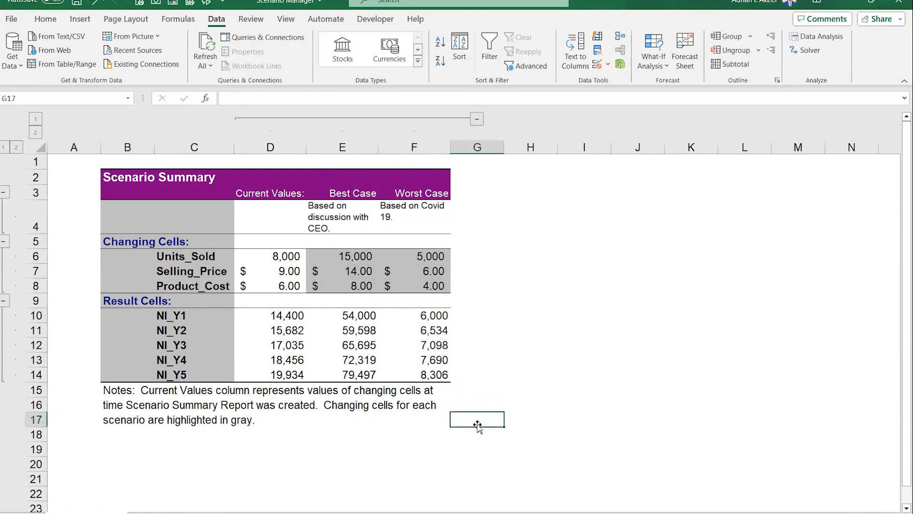
- Return to the scenario analysis sheet and show the Best Case scenario from Scenario Manager
left_click(198, 510)
left_click(404, 416)
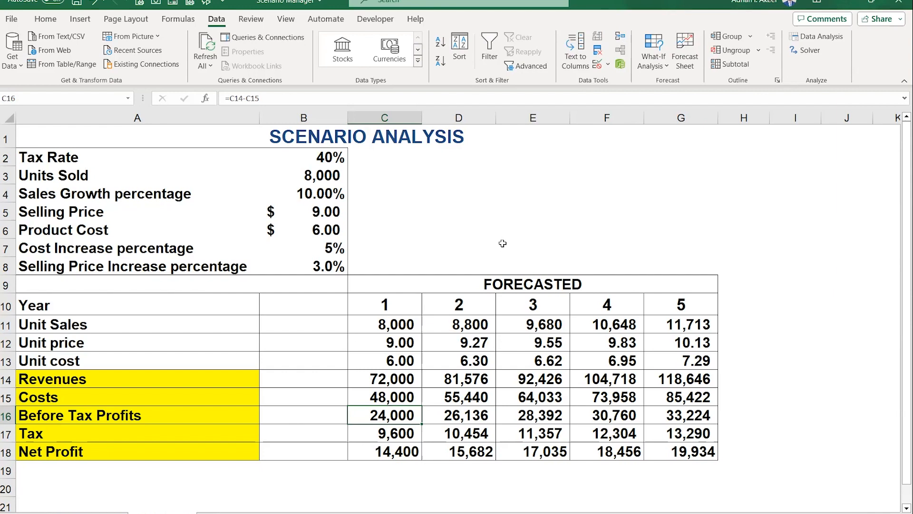
left_click(654, 67)
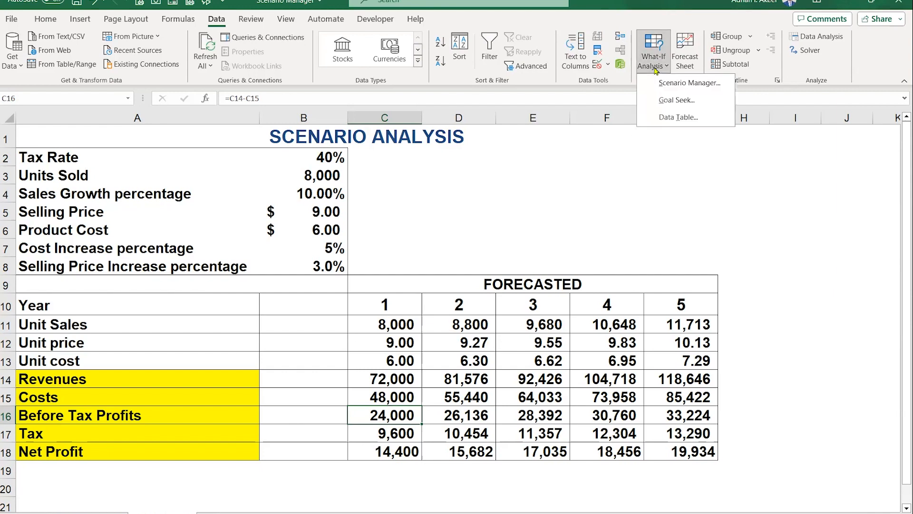
left_click(671, 83)
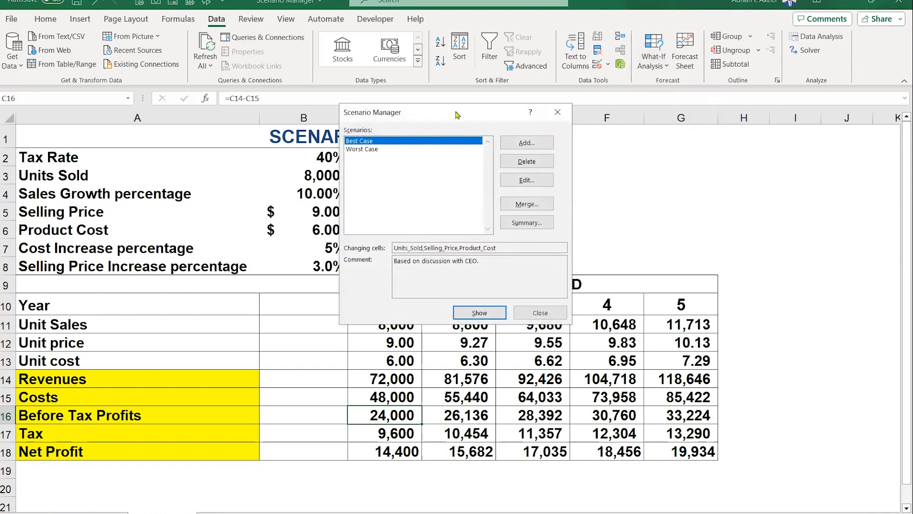
left_click_drag(455, 114, 509, 61)
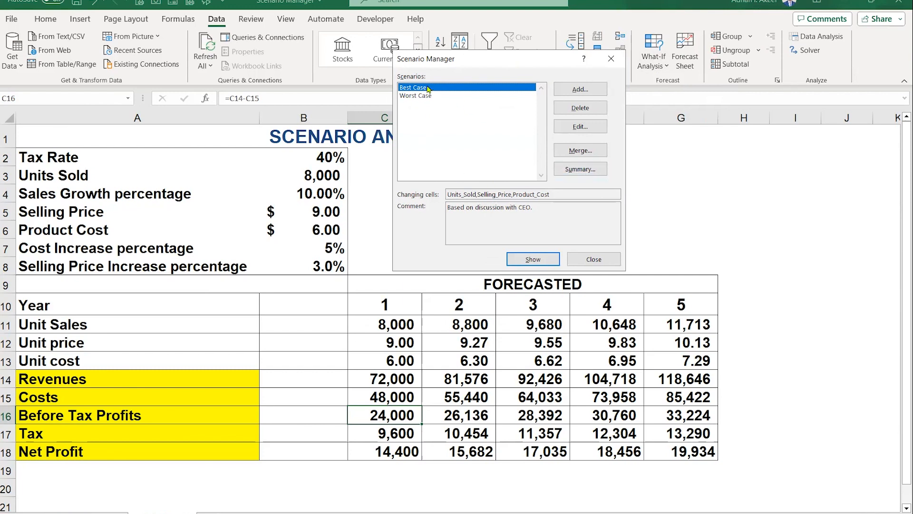
left_click(532, 260)
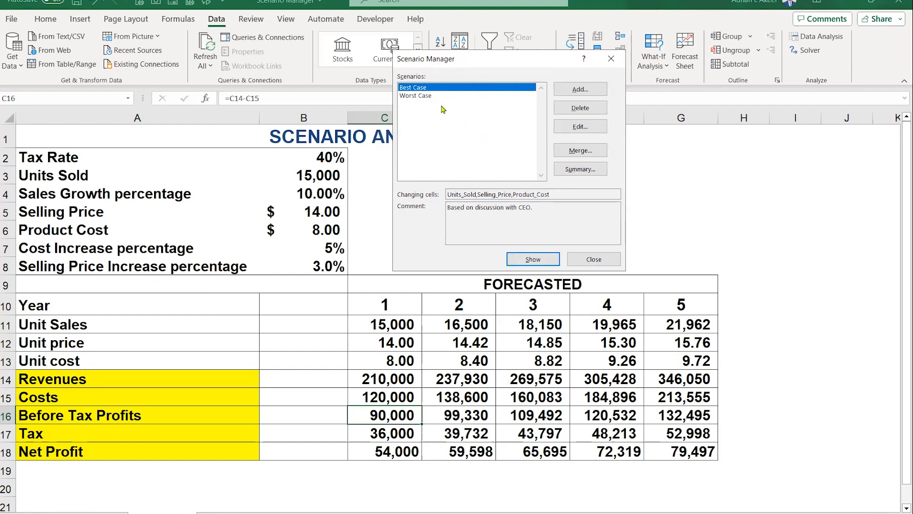
- Show the Worst Case scenario in the scenario analysis sheet and close Scenario Manager
left_click(423, 95)
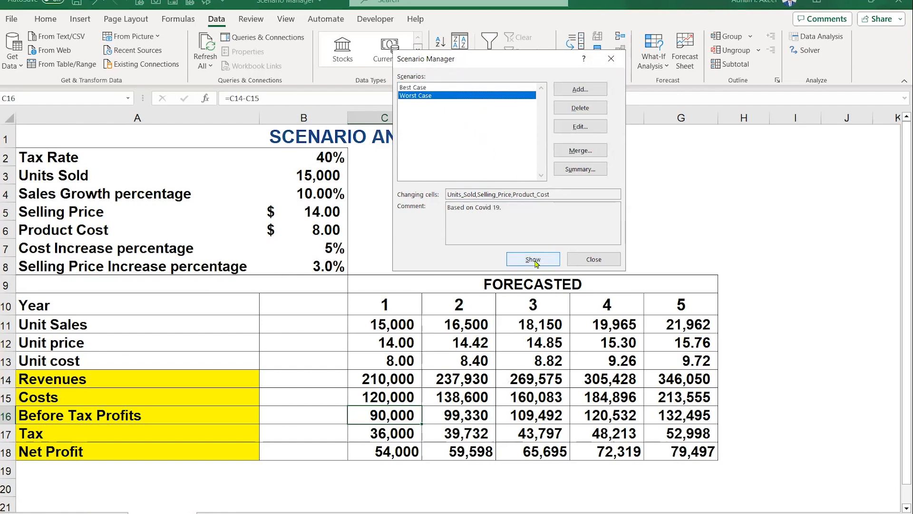
left_click(512, 255)
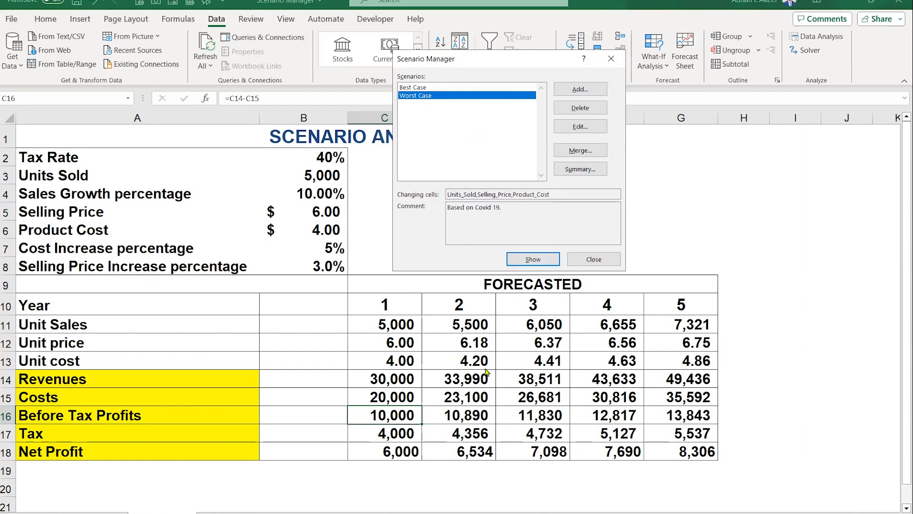
left_click(594, 260)
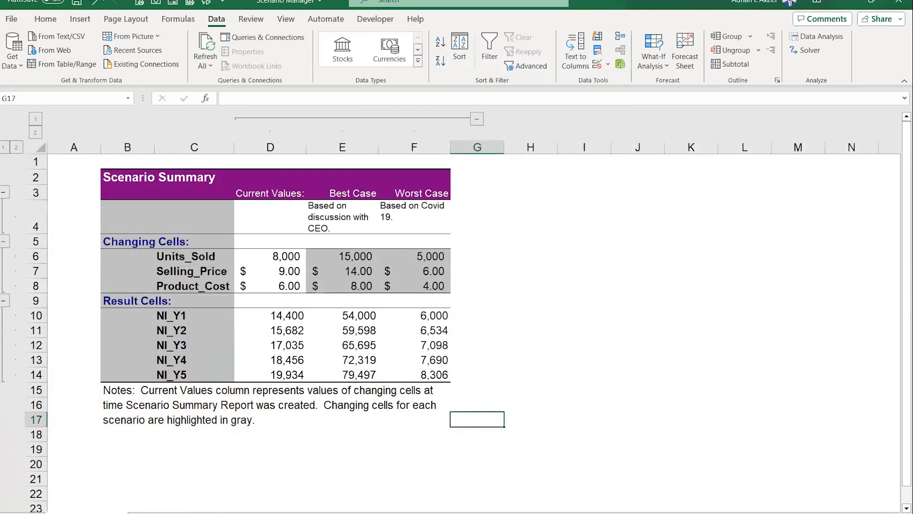
- Review the Best Case and Worst Case columns of the scenario summary against the scenario analysis sheet
left_click_drag(274, 217, 237, 366)
left_click(336, 211)
left_click_drag(336, 211, 363, 362)
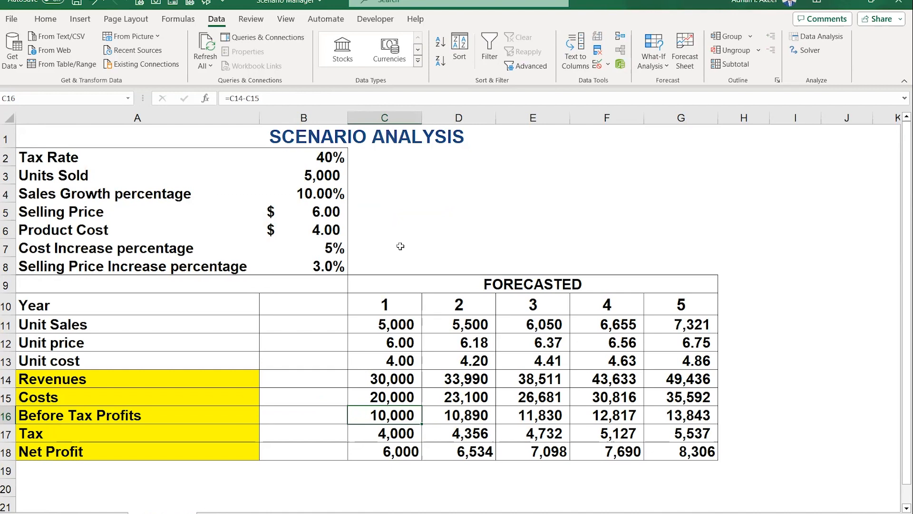
left_click(505, 215)
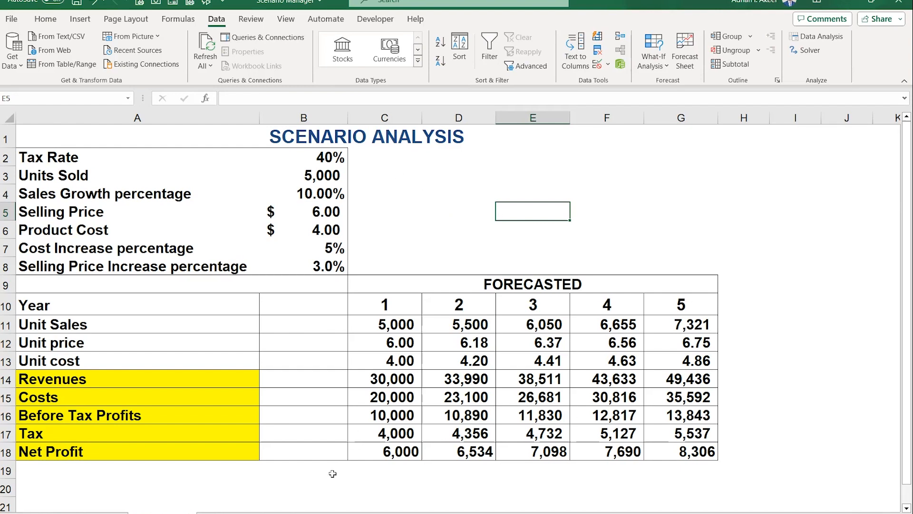
- Switch to the Data Table workbook and examine the input values and formulas in B3:B8
left_click(300, 513)
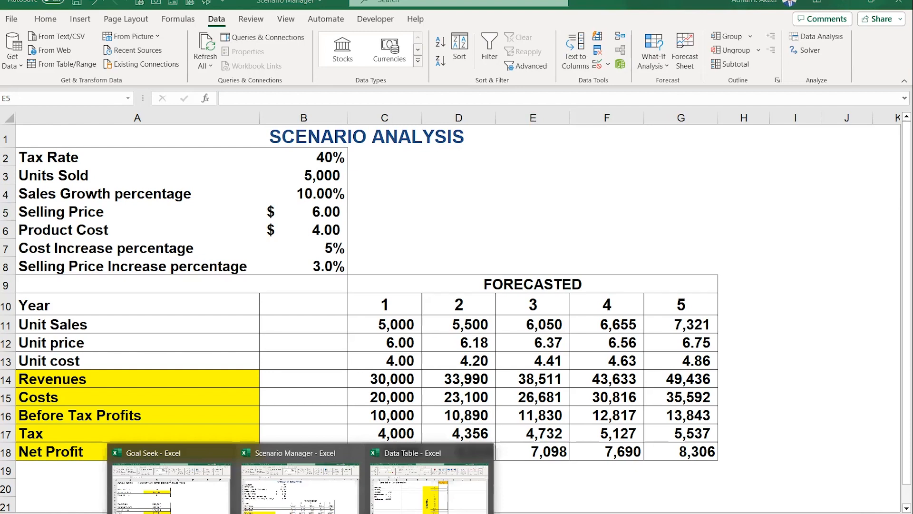
left_click(429, 483)
key("Up")
key("Up")
key("Up")
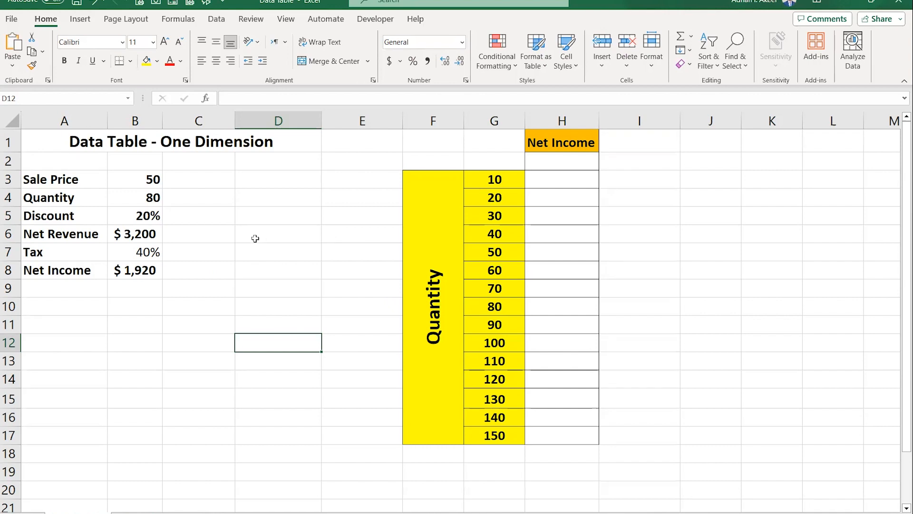
left_click(132, 178)
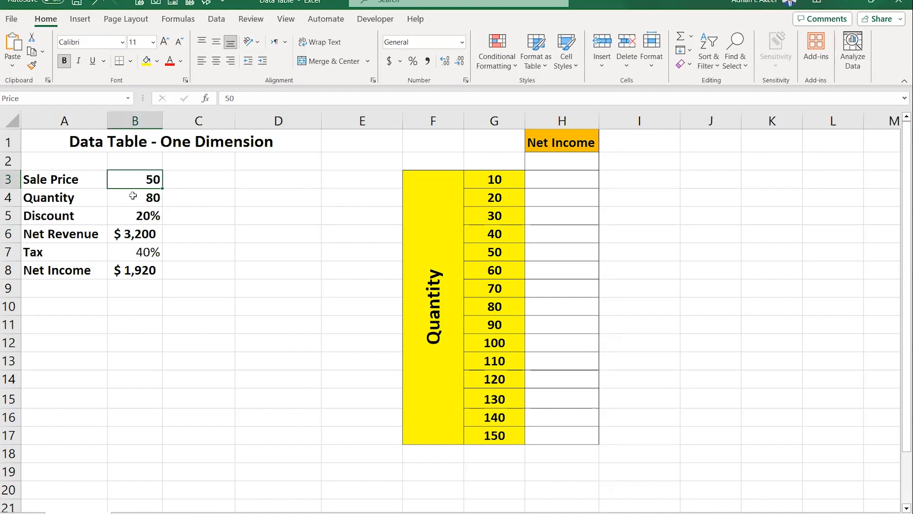
left_click(133, 195)
left_click(125, 218)
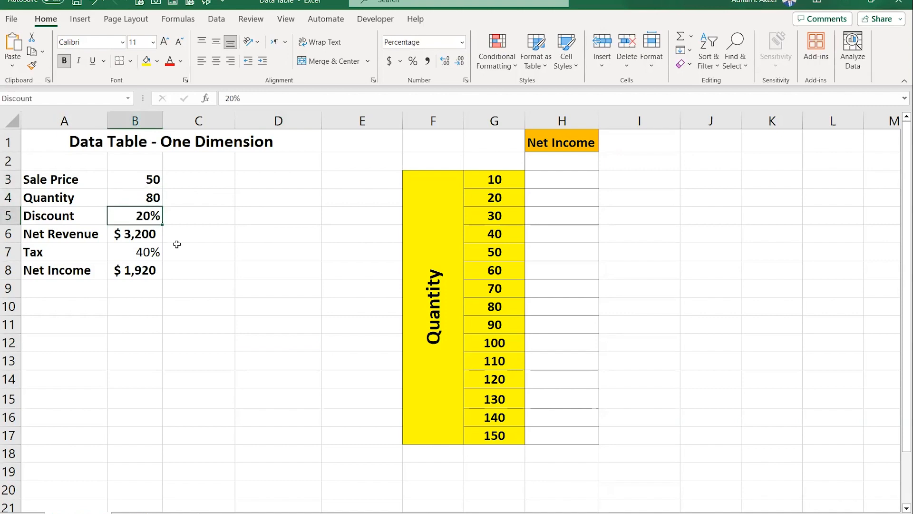
left_click(138, 237)
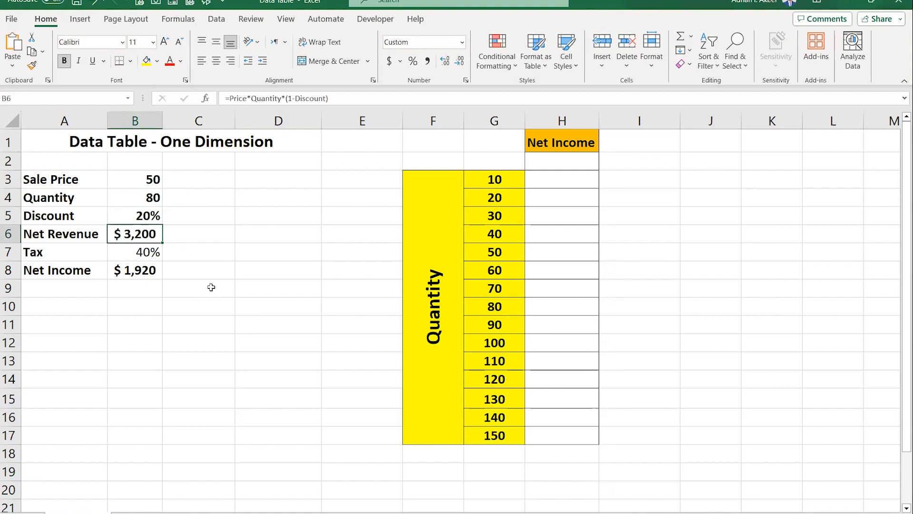
left_click(135, 251)
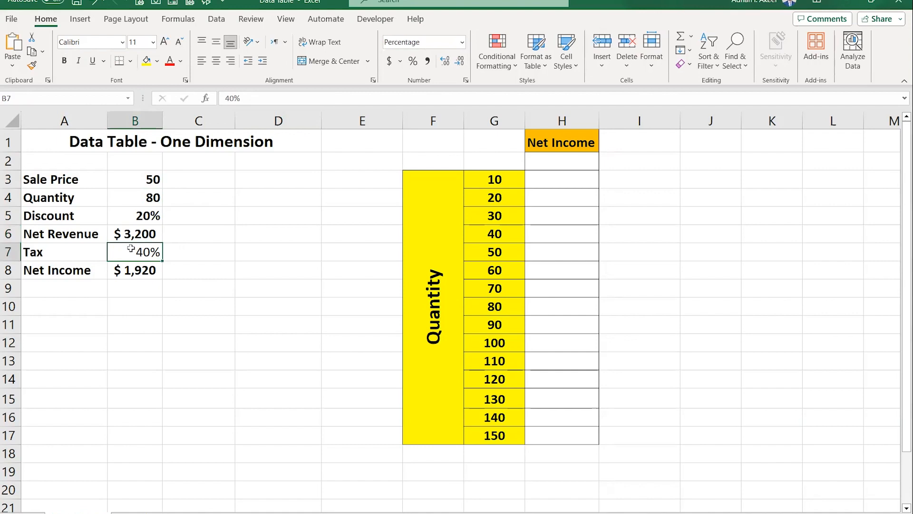
left_click(148, 272)
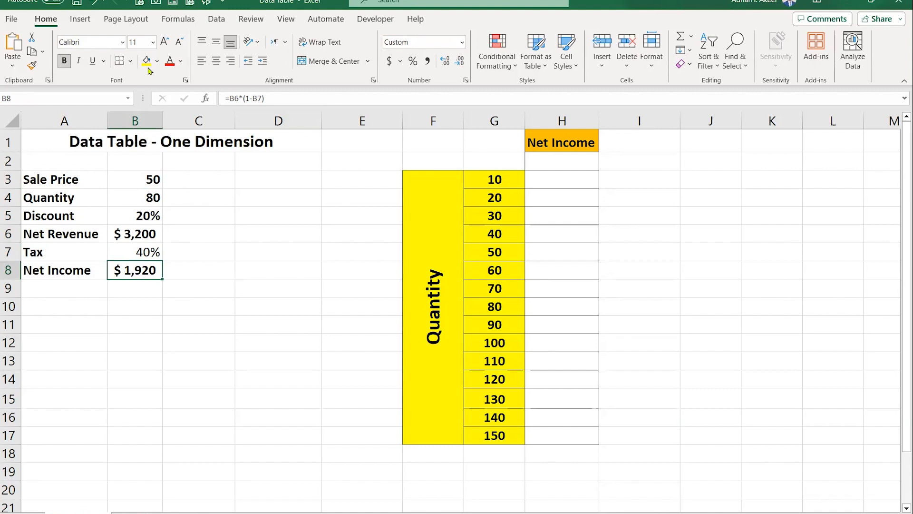
- Fill the Net Income cells A8:B8 with orange
left_click_drag(76, 267, 115, 269)
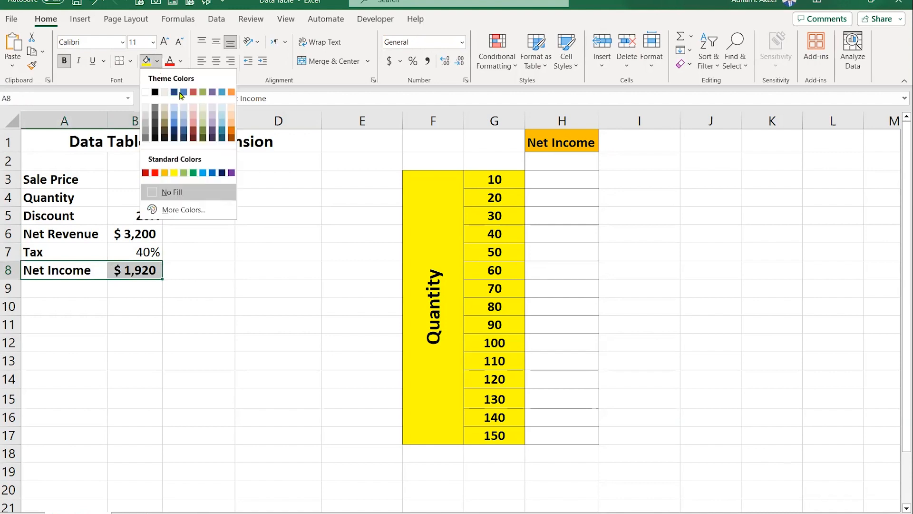
left_click(164, 172)
left_click(304, 271)
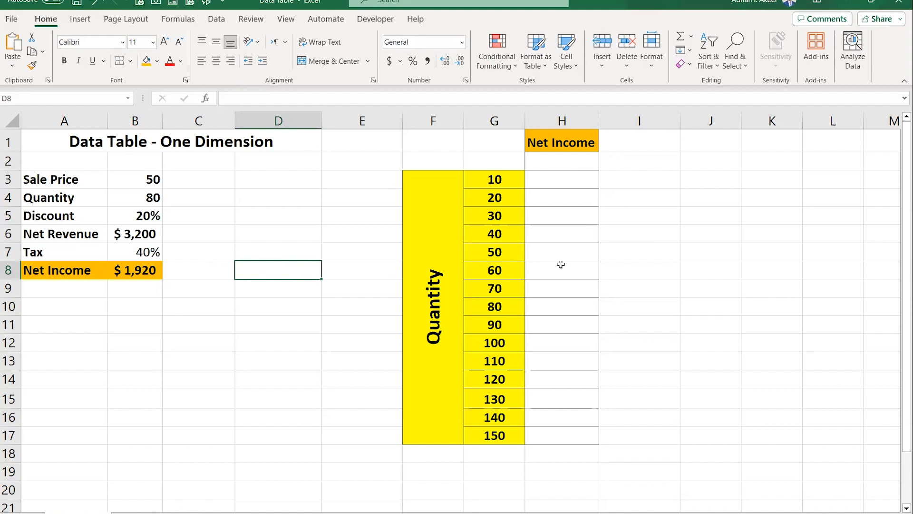
- Fill cell H2 under the Net Income header with light green
left_click(560, 162)
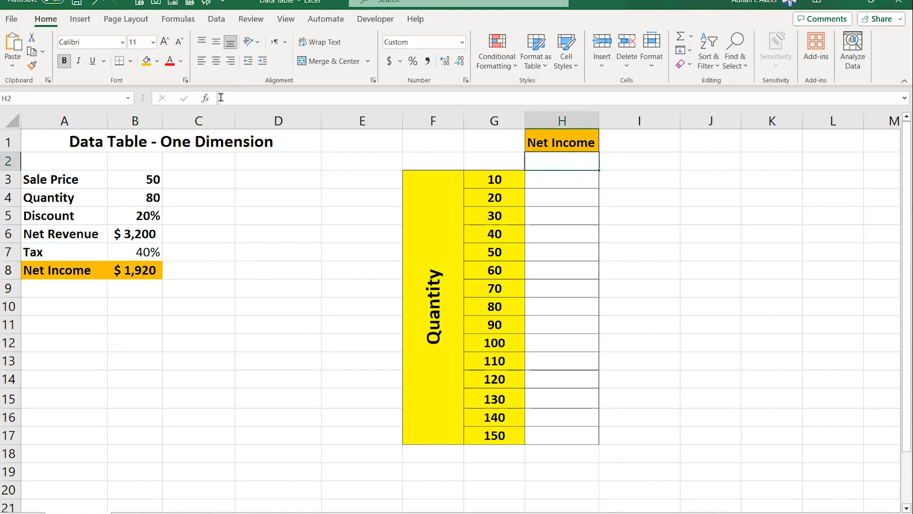
left_click(157, 61)
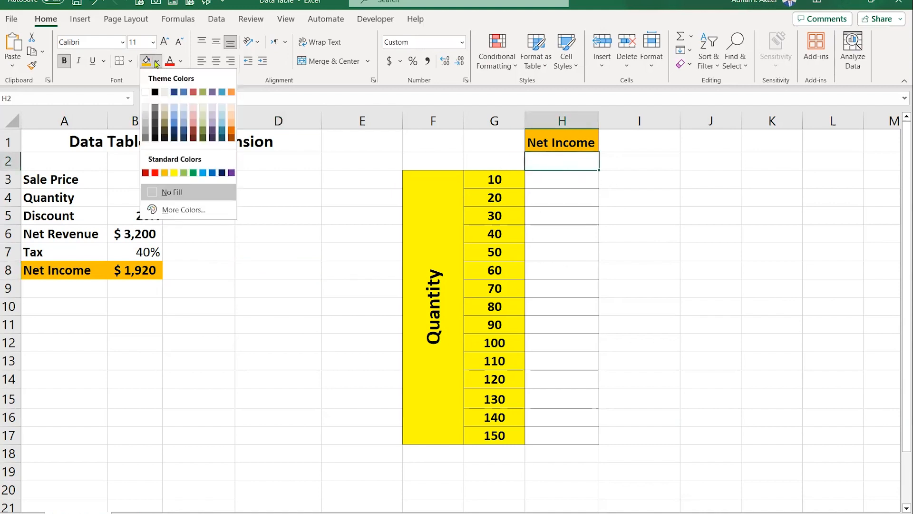
left_click(193, 173)
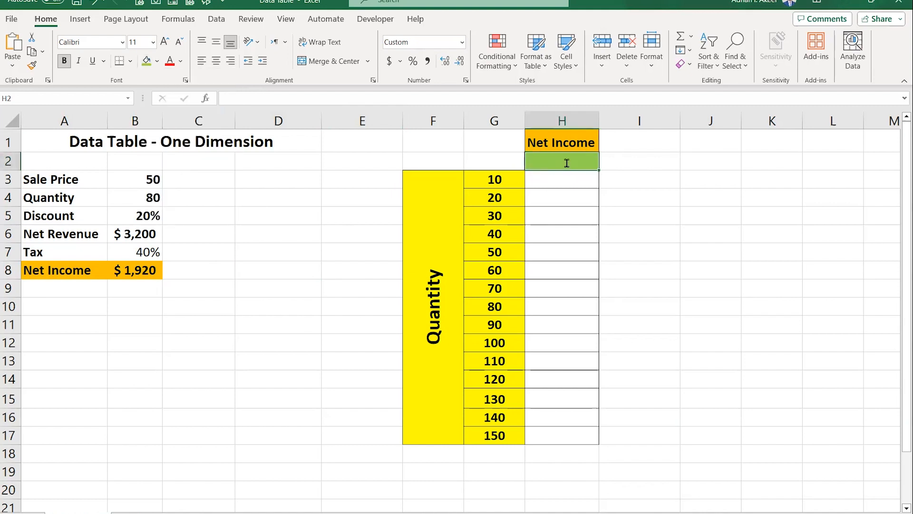
- Link H2 to the Net Income cell with the formula =B8
type("=")
left_click(157, 269)
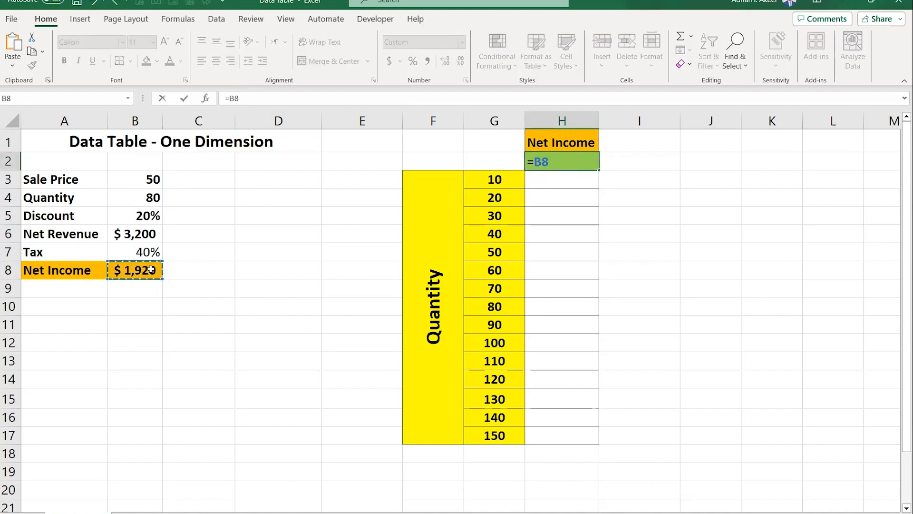
key("Return")
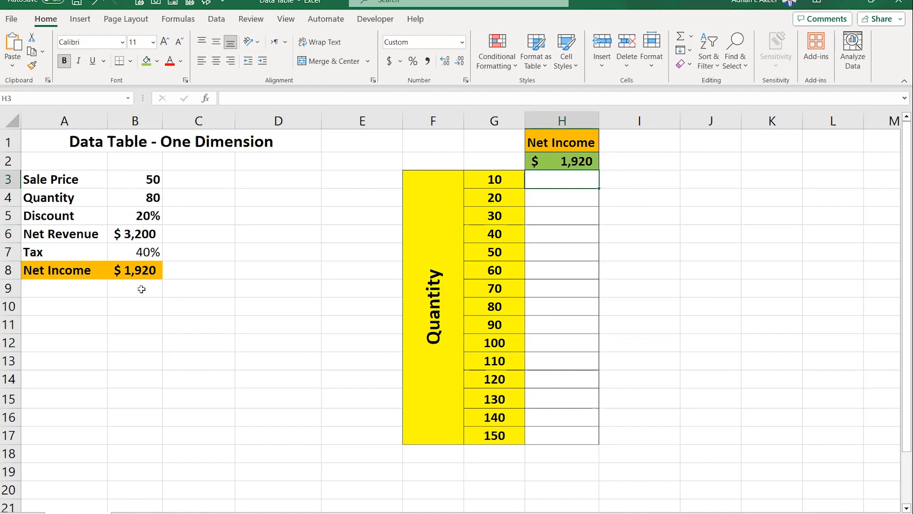
- Create a one-variable data table on G2:H17 using B4 as the column input cell
left_click_drag(504, 162, 549, 437)
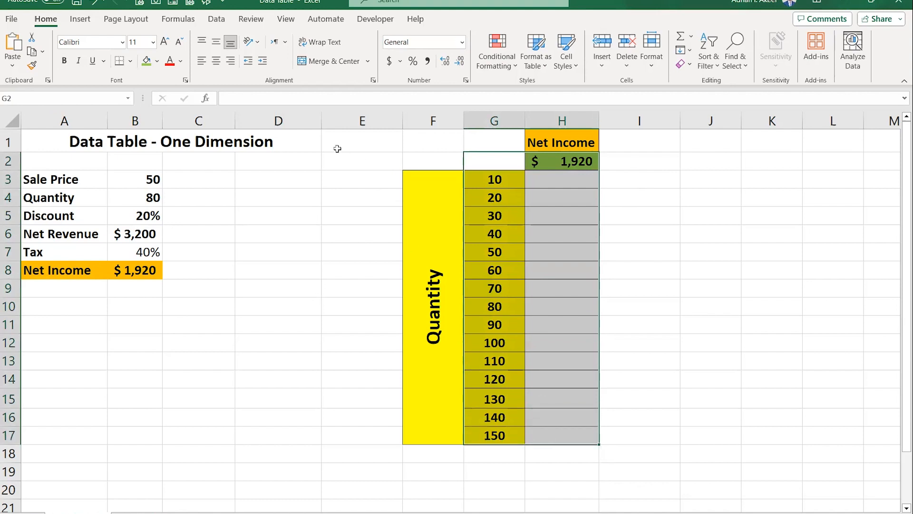
left_click(216, 19)
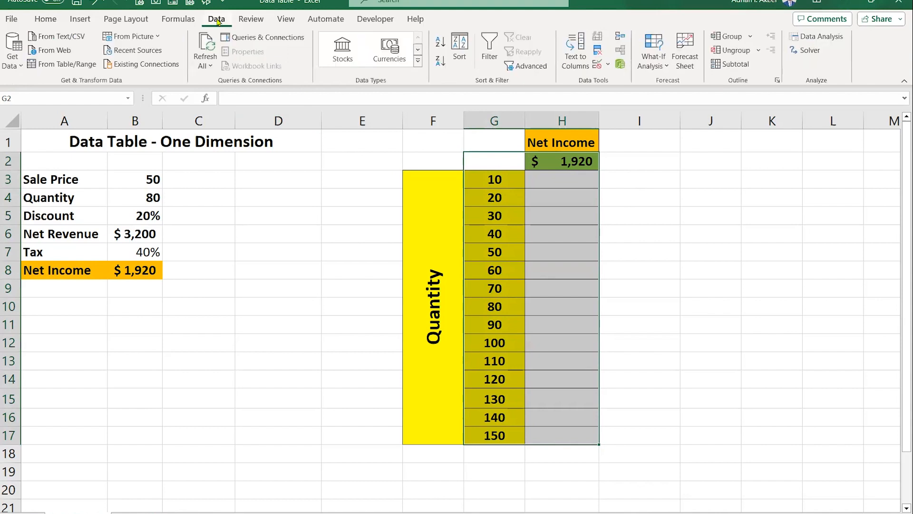
left_click(654, 61)
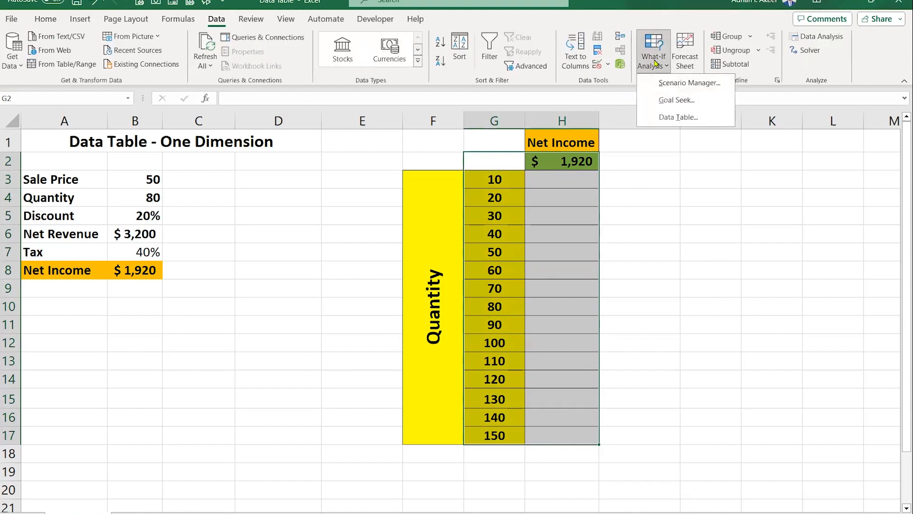
left_click(683, 117)
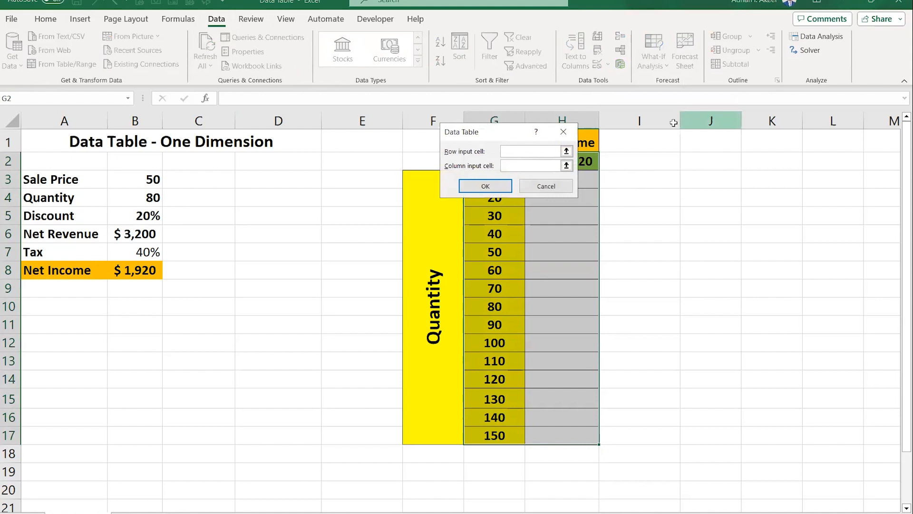
left_click_drag(497, 135, 303, 200)
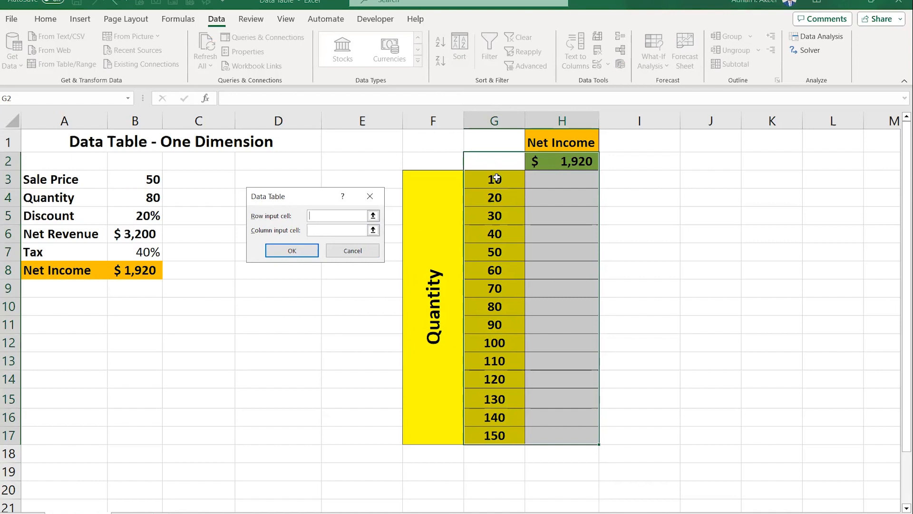
left_click(329, 232)
left_click(127, 198)
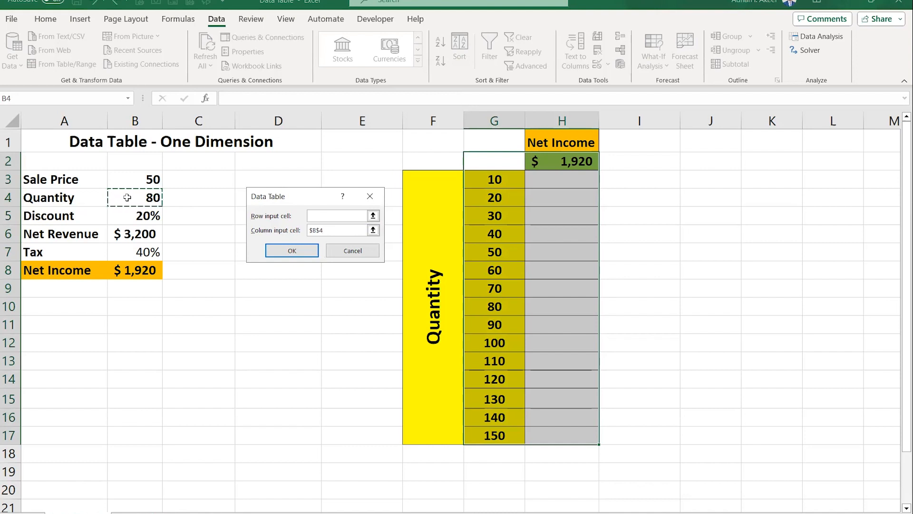
left_click(274, 252)
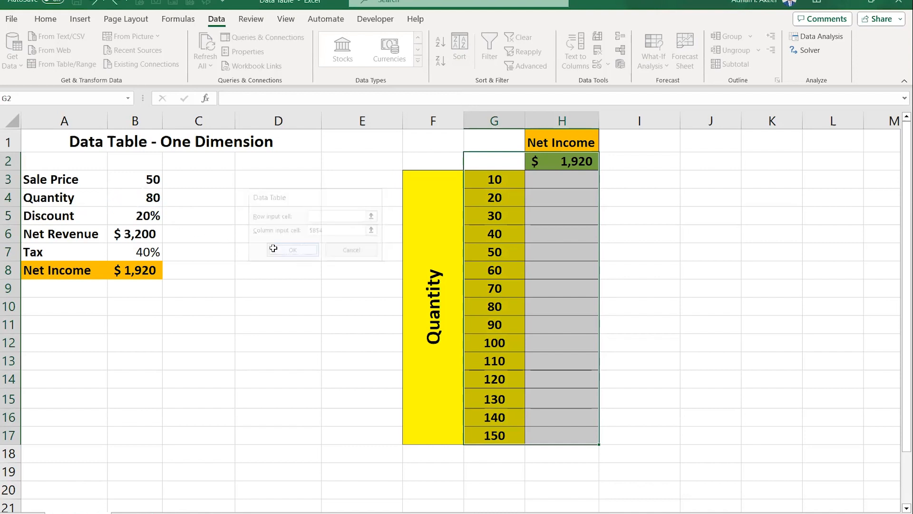
- Highlight the Quantity input B4 and the matching quantity 80 in G10 with blue fill
left_click(663, 336)
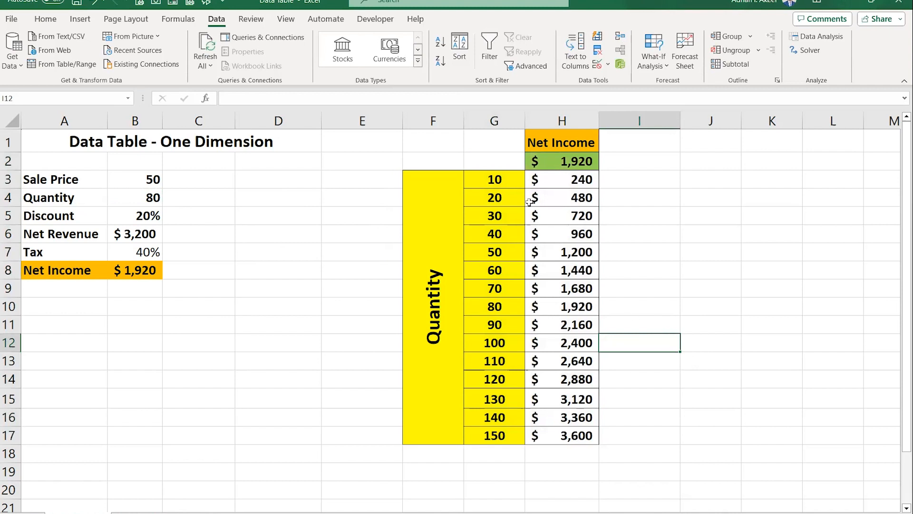
left_click_drag(509, 182, 498, 431)
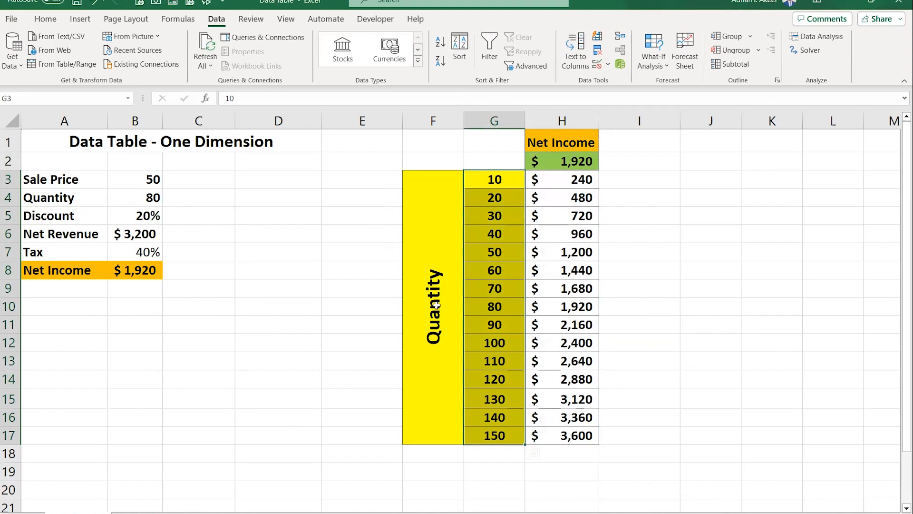
left_click(499, 293)
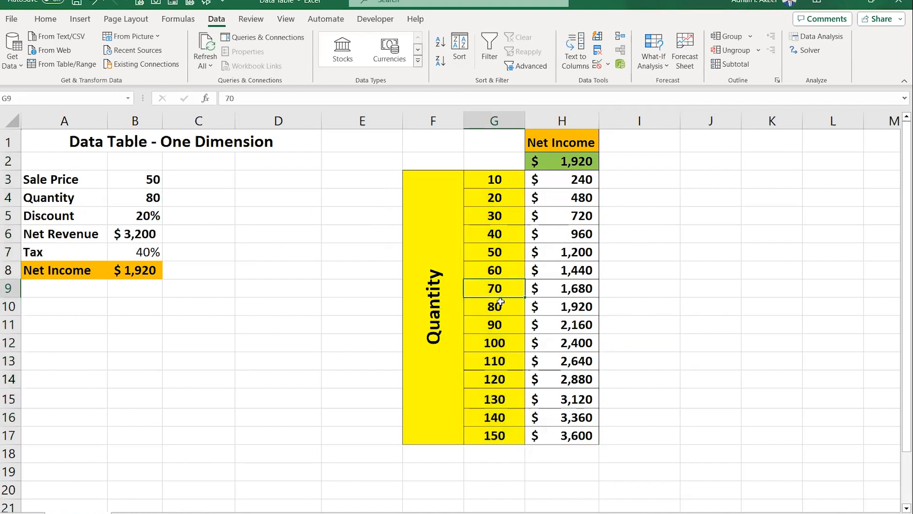
left_click(124, 198)
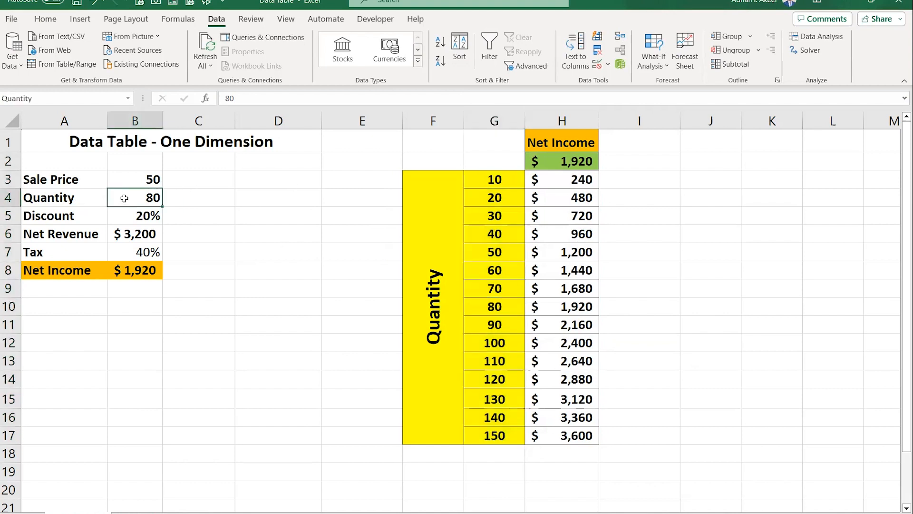
left_click(45, 19)
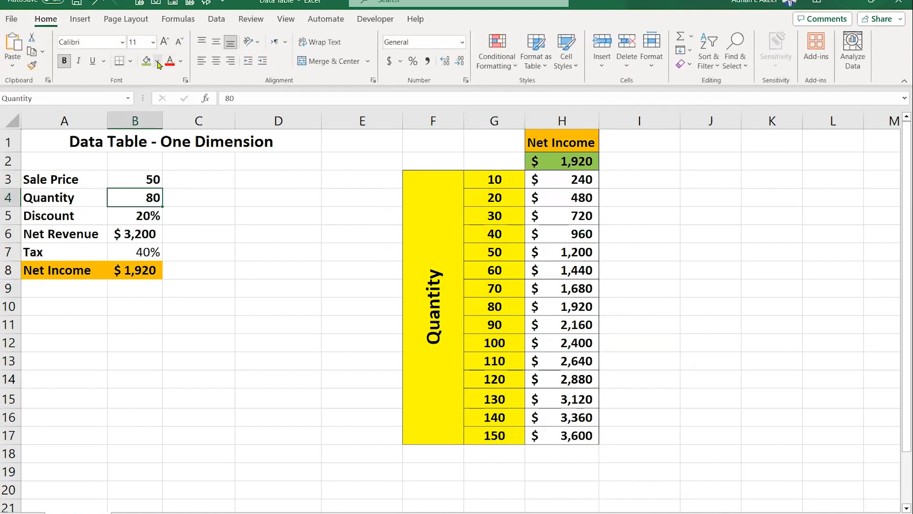
left_click(158, 63)
left_click(203, 172)
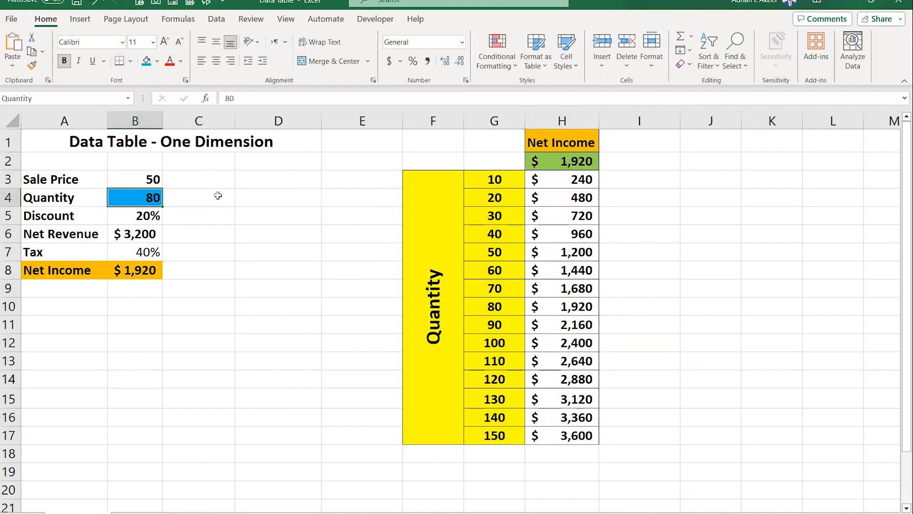
left_click(266, 270)
left_click(505, 312)
key("F4")
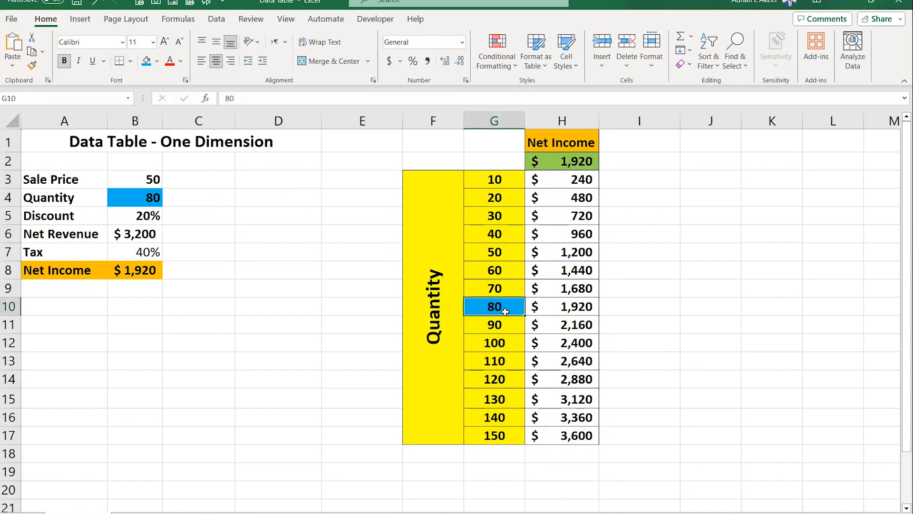
left_click(576, 310)
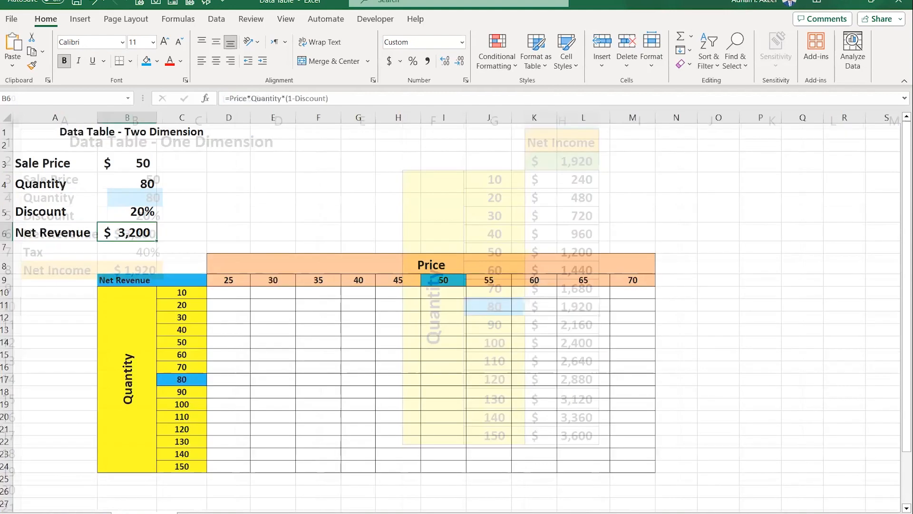
left_click(187, 188)
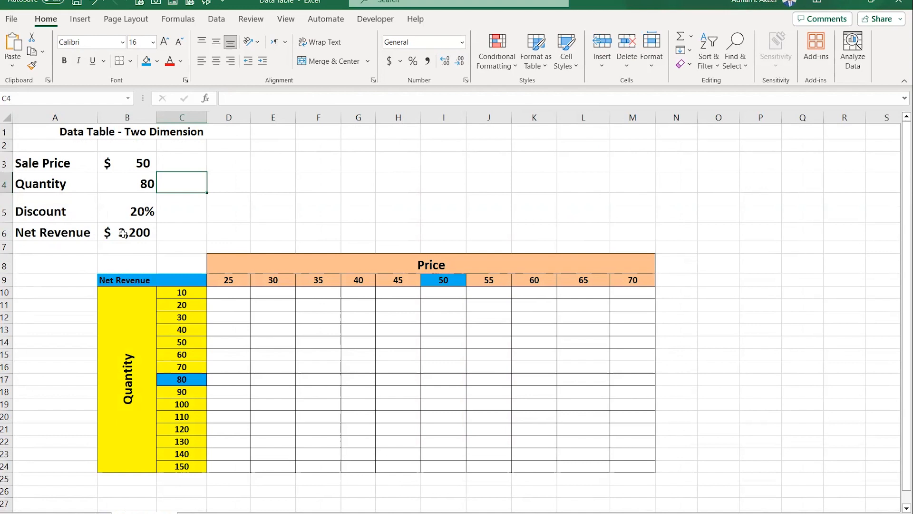
- Enlarge the font of the Net Revenue label in B9 to 12 pt
left_click(139, 280)
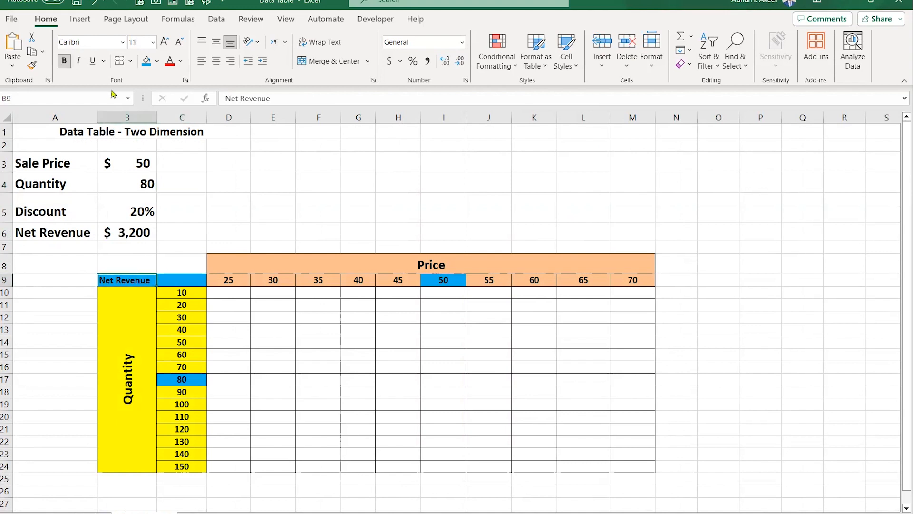
left_click(164, 41)
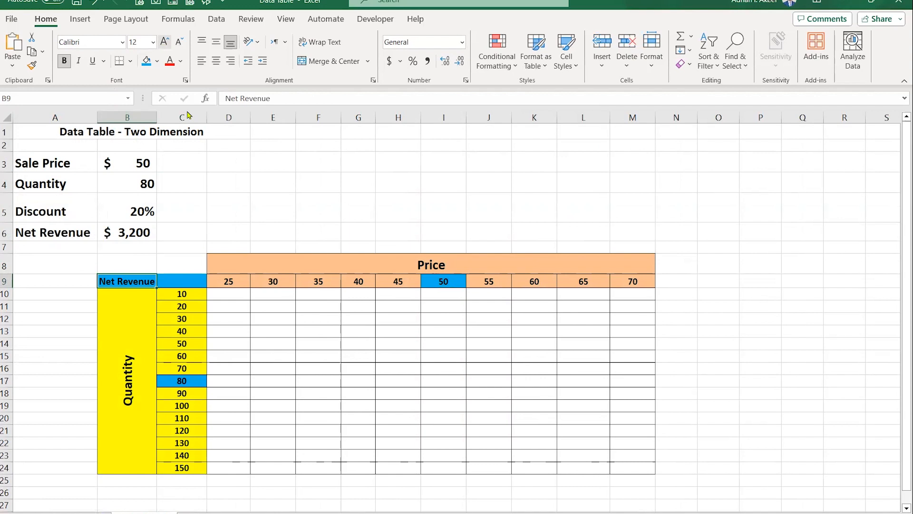
left_click(259, 185)
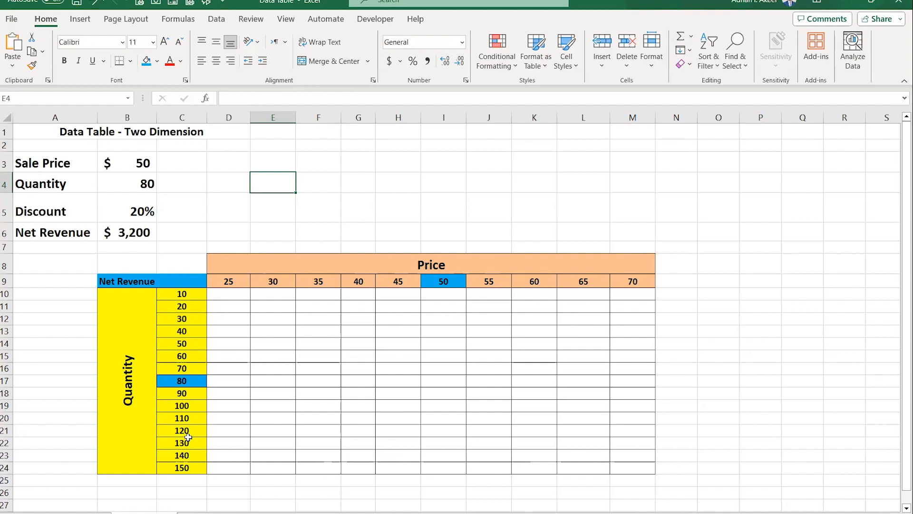
- Link C9 to the Net Revenue cell with the formula =B6
left_click(174, 285)
type("=")
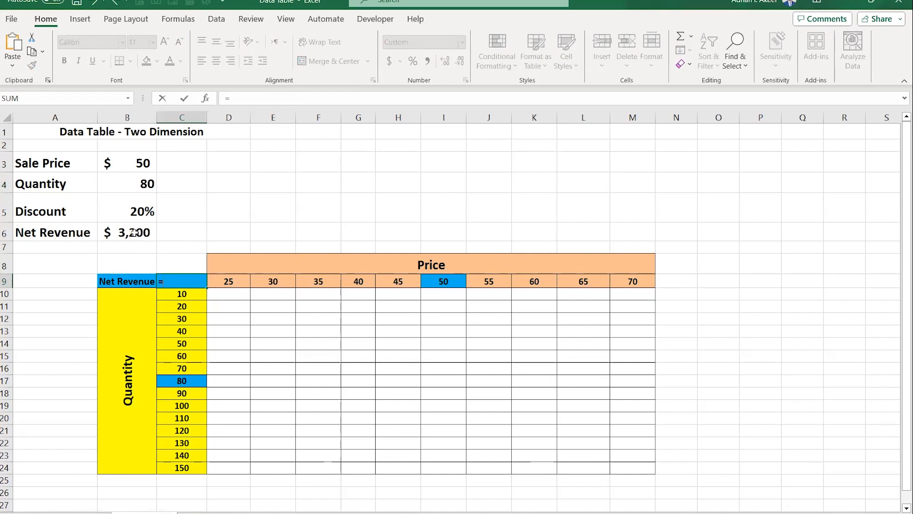
left_click(134, 231)
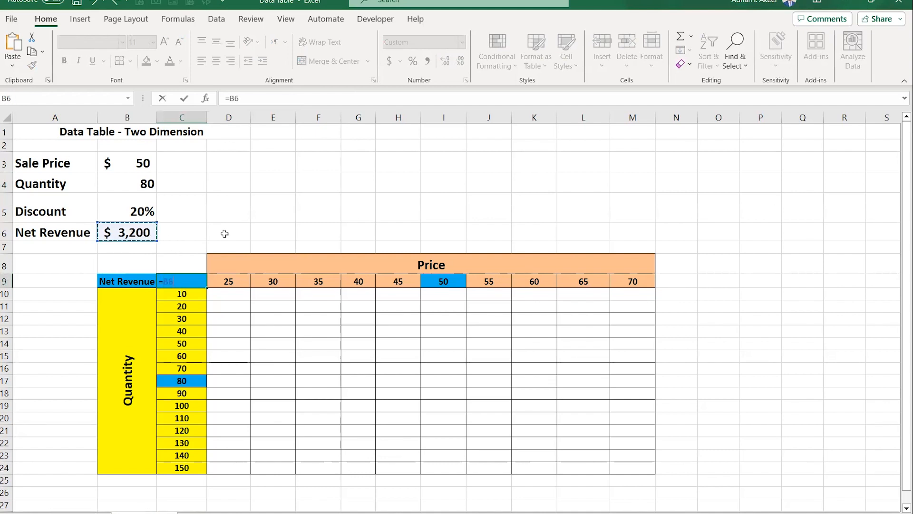
key("Return")
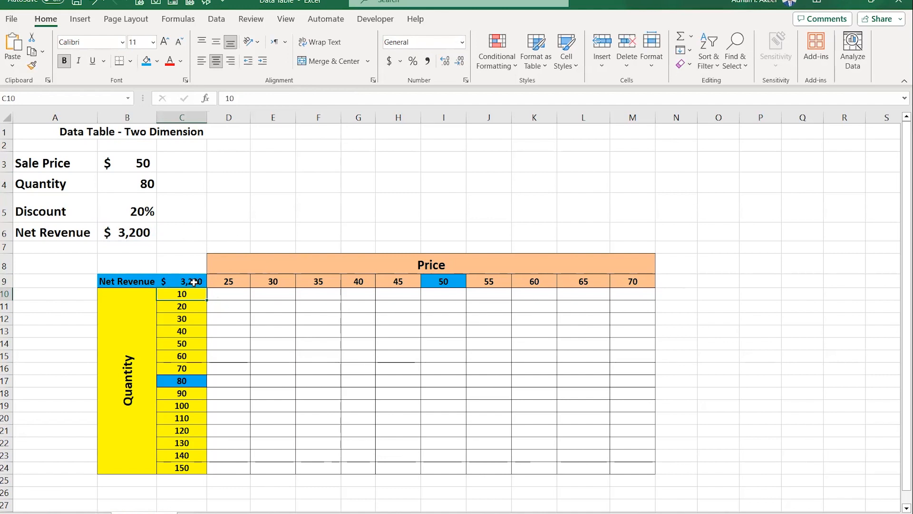
- Create a two-variable data table on C9:M24 with B3 as row input cell and B4 as column input cell
left_click_drag(194, 282, 631, 474)
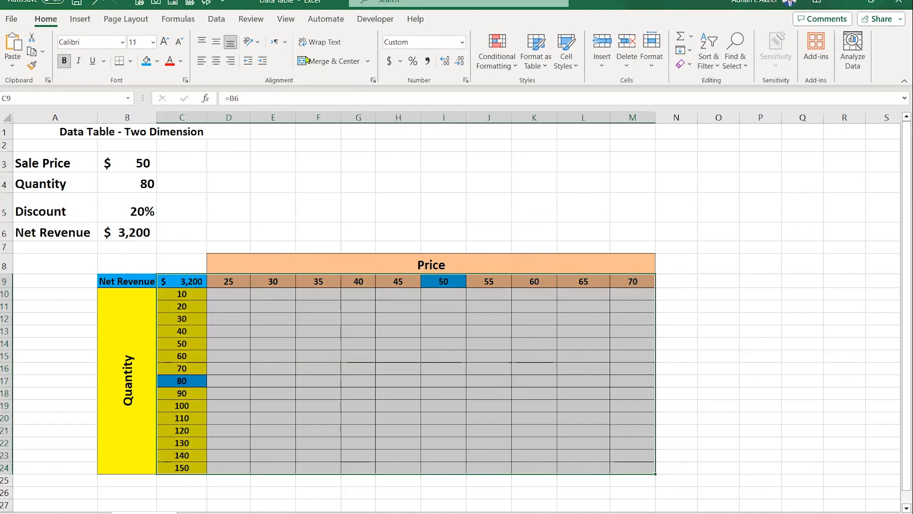
left_click(220, 19)
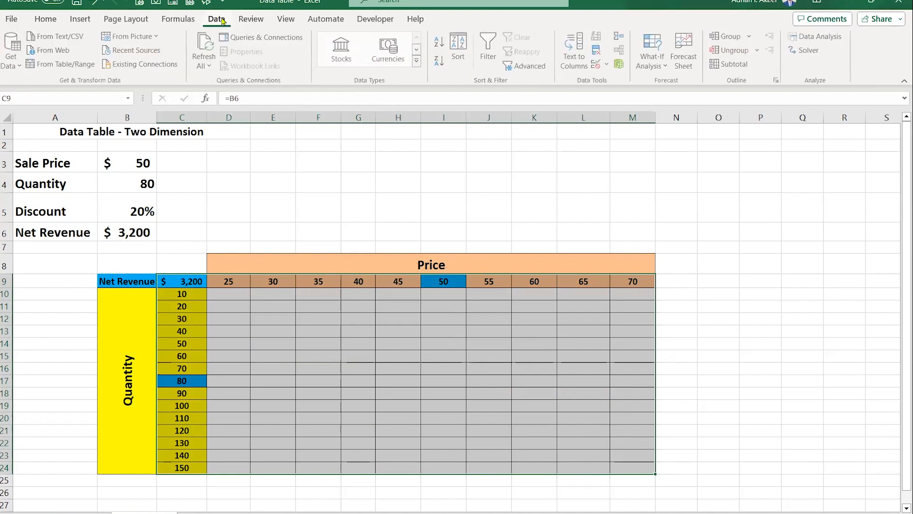
left_click(653, 69)
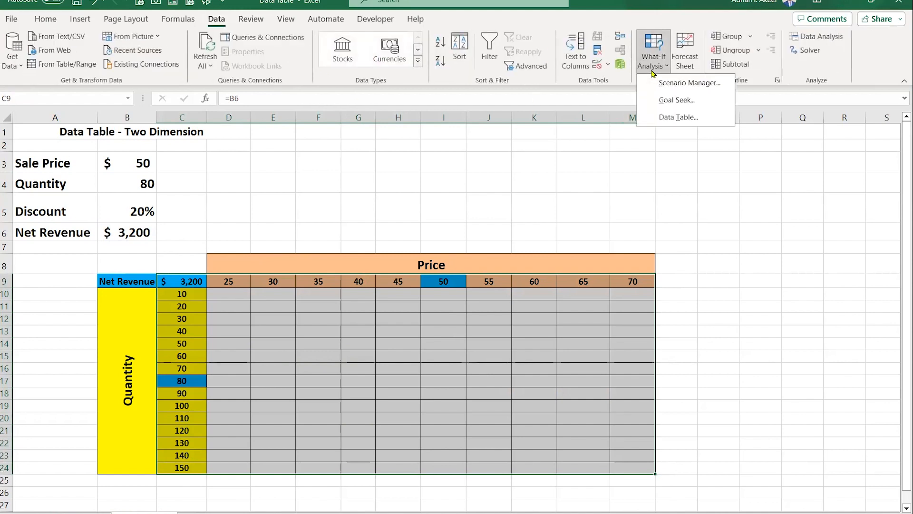
left_click(668, 118)
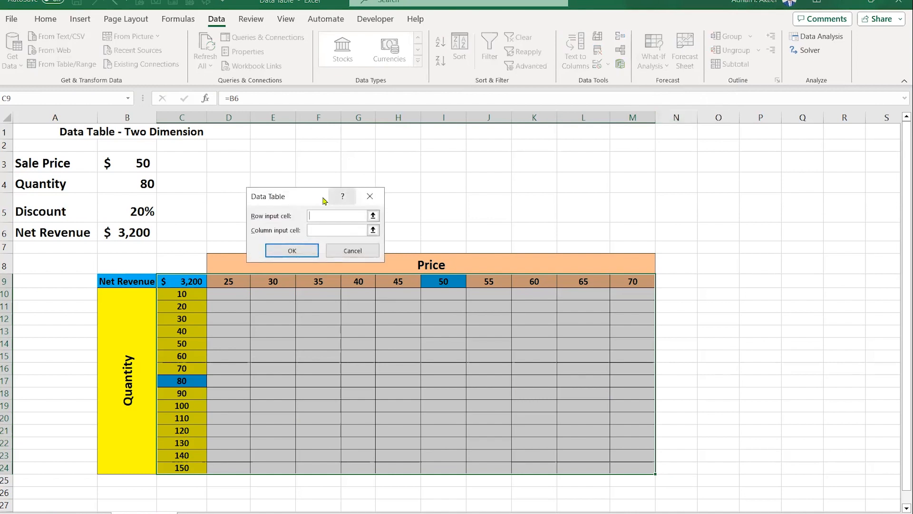
left_click_drag(327, 195, 405, 172)
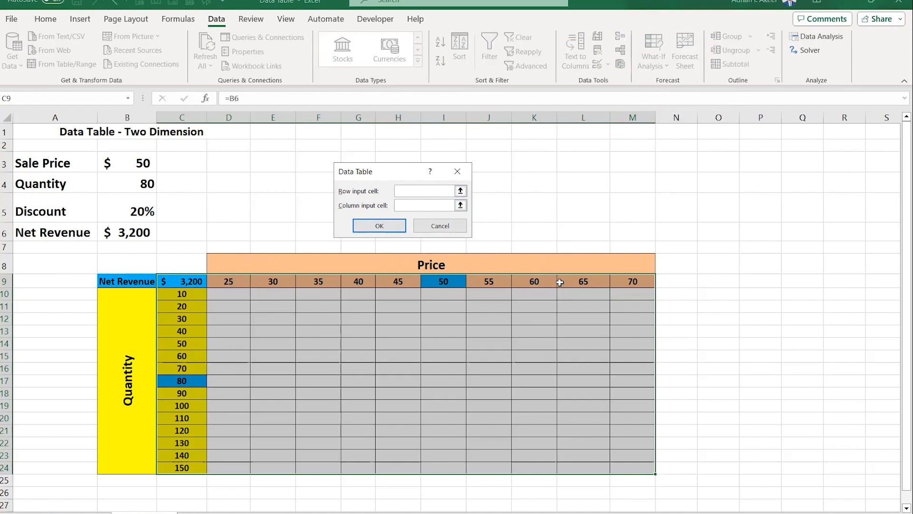
left_click(145, 164)
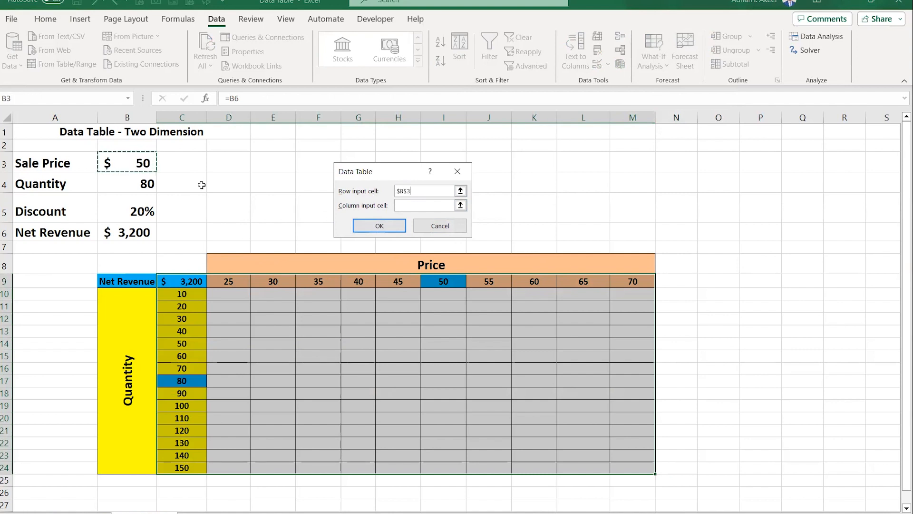
left_click(410, 206)
left_click(134, 184)
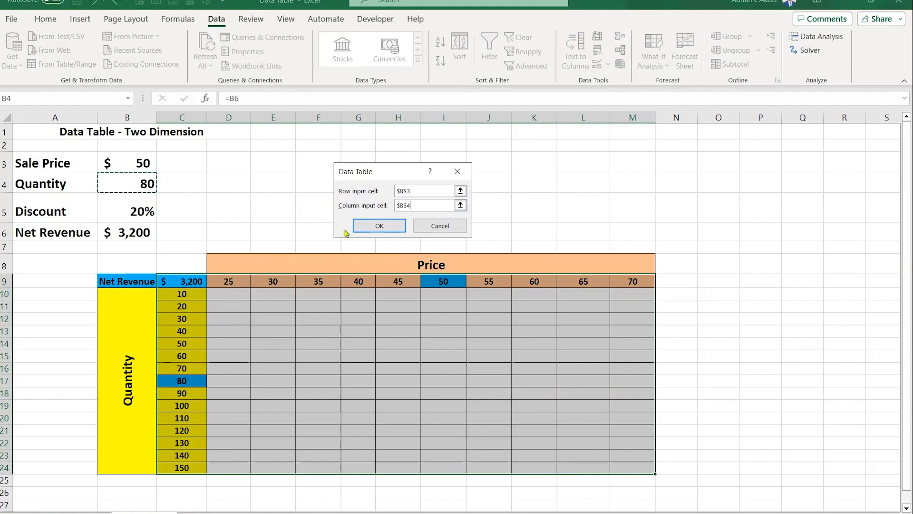
left_click(379, 225)
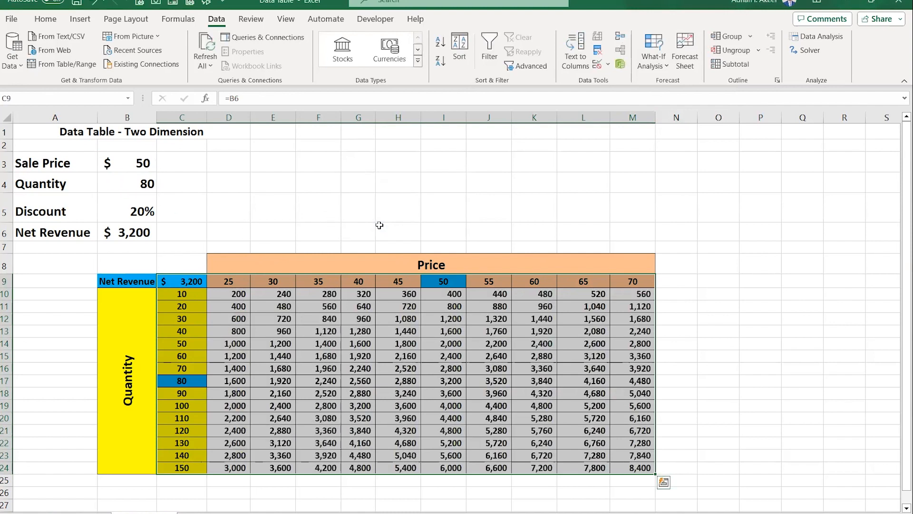
left_click(480, 213)
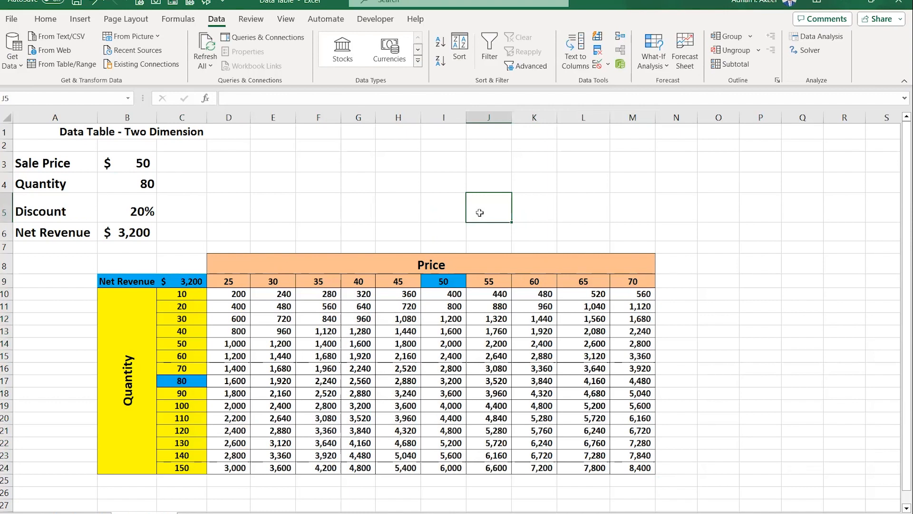
- Examine the data table's quantity column, price row and result cells
left_click_drag(195, 297, 175, 469)
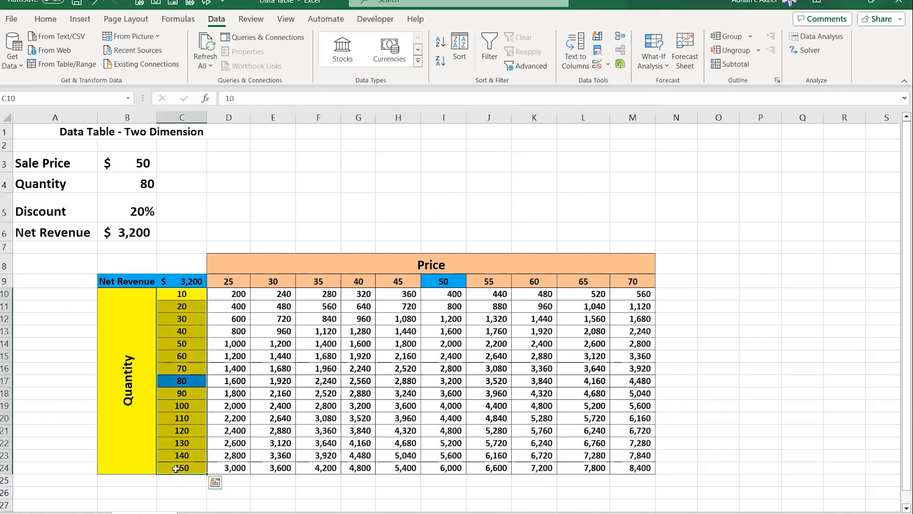
left_click_drag(240, 280, 637, 281)
left_click(444, 331)
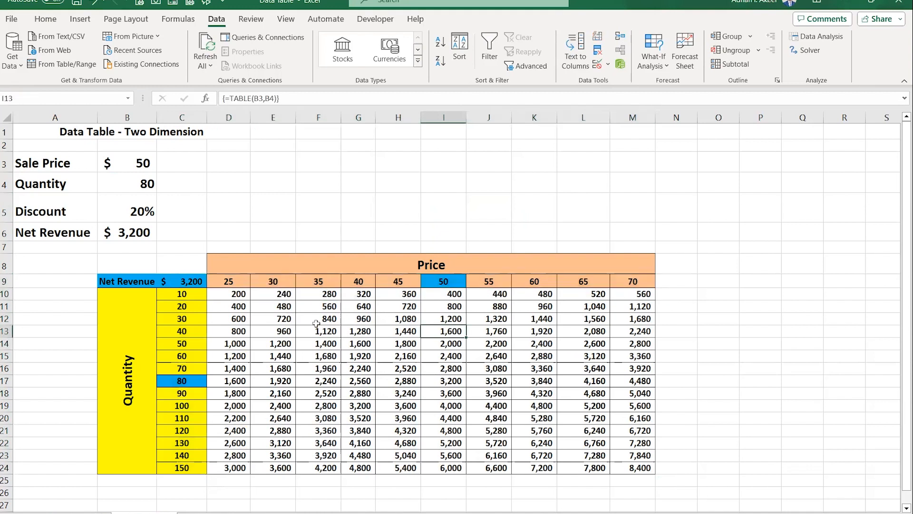
left_click_drag(268, 303, 616, 419)
left_click(464, 355)
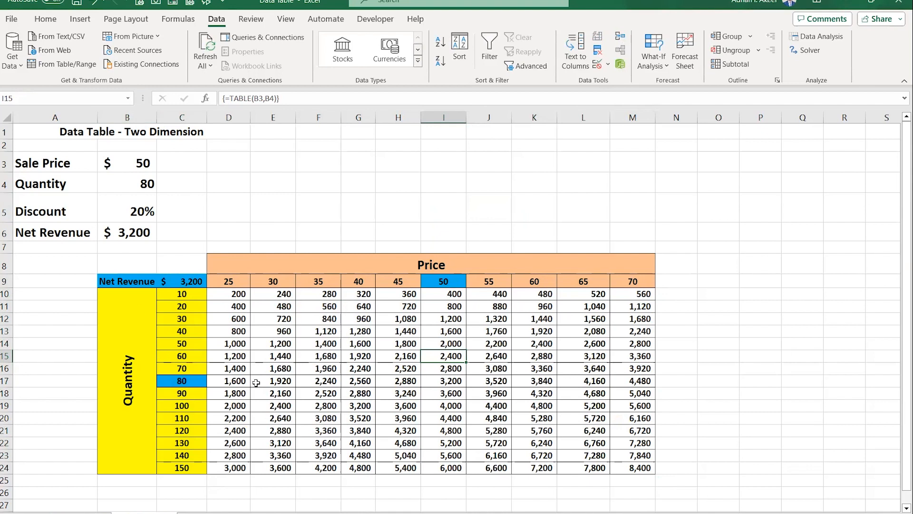
- Highlight the result I17 at price 50 and quantity 80 and the Net Revenue cell B6 with blue fill
left_click(438, 382)
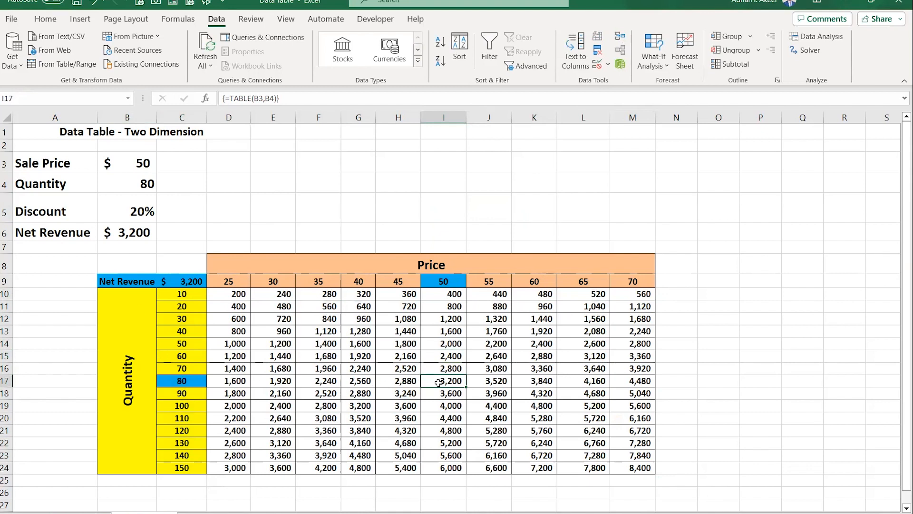
left_click(45, 19)
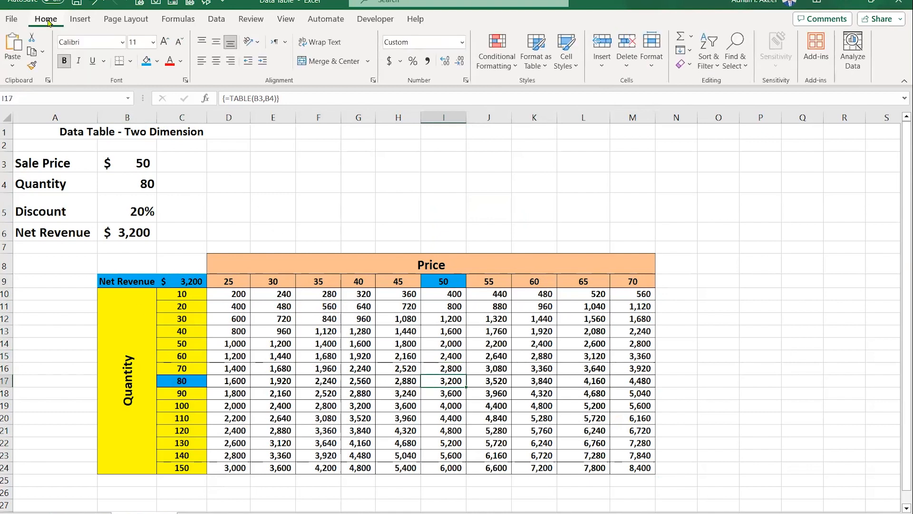
left_click(143, 66)
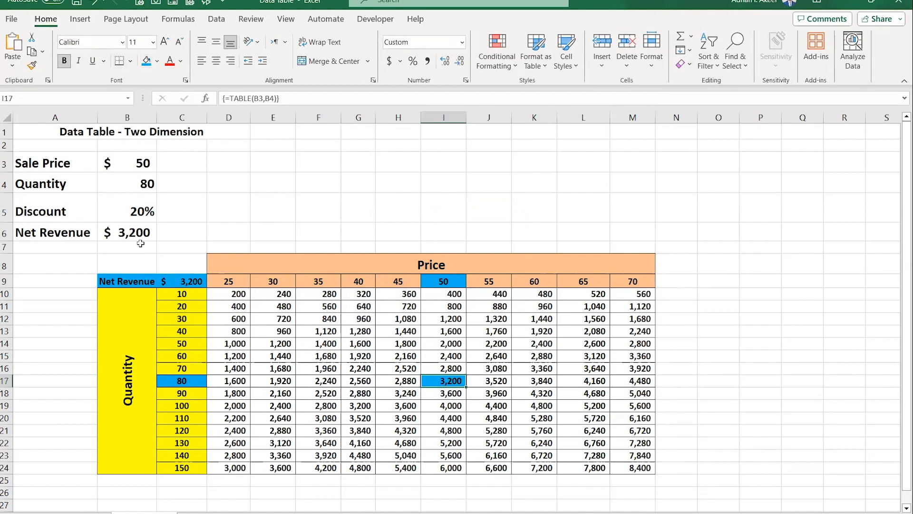
left_click(131, 231)
left_click(146, 62)
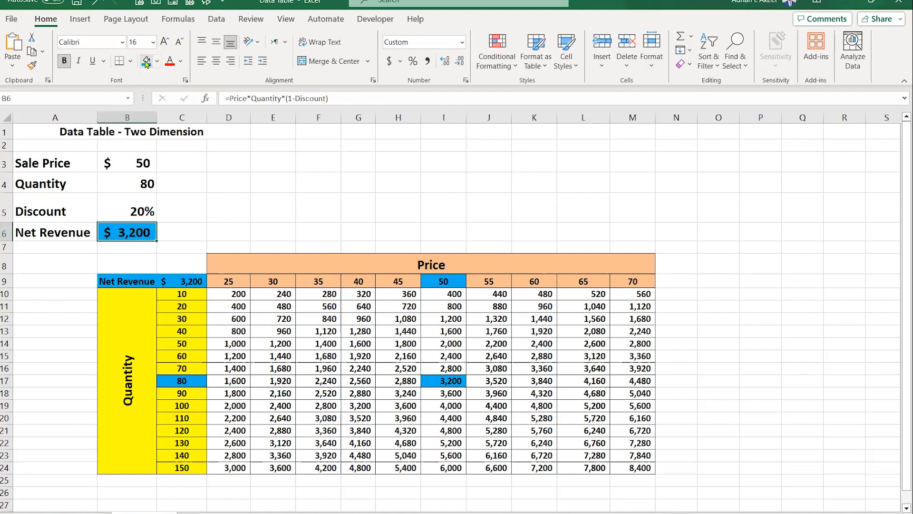
left_click(350, 200)
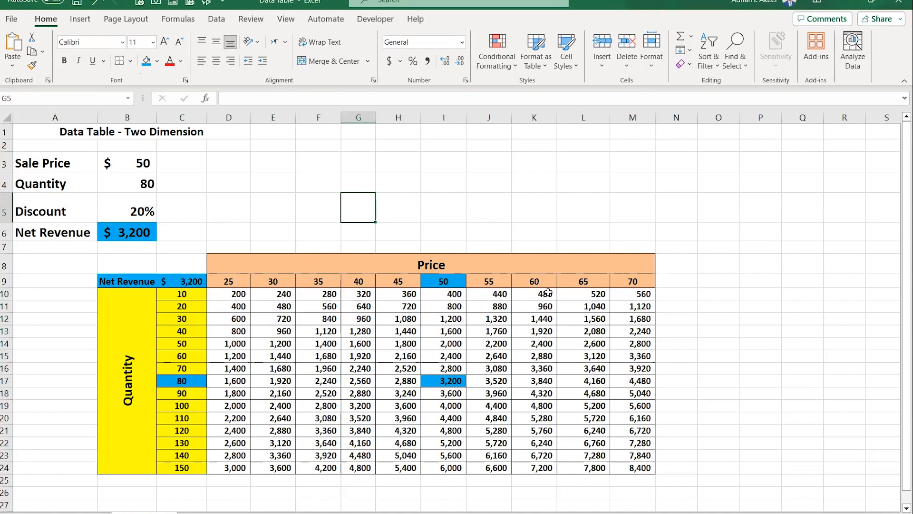
- Change the last price header in M9 to 80
left_click(638, 282)
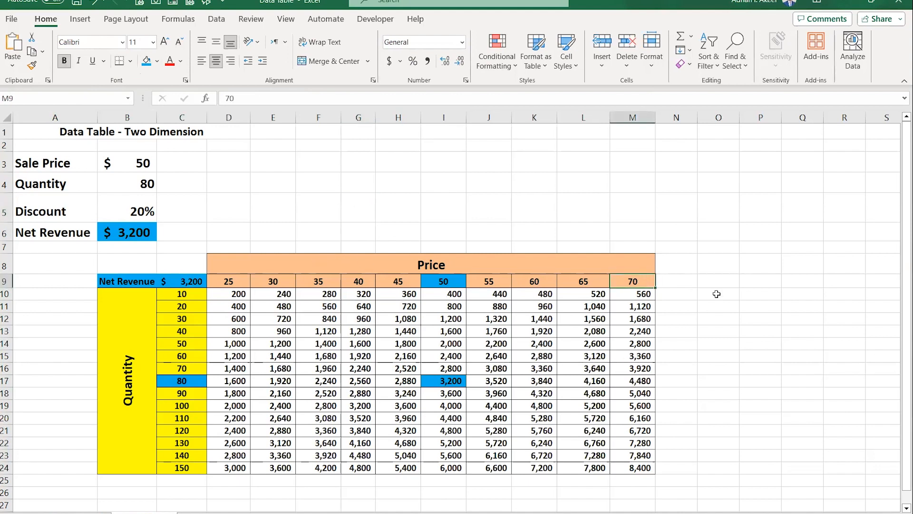
type("80")
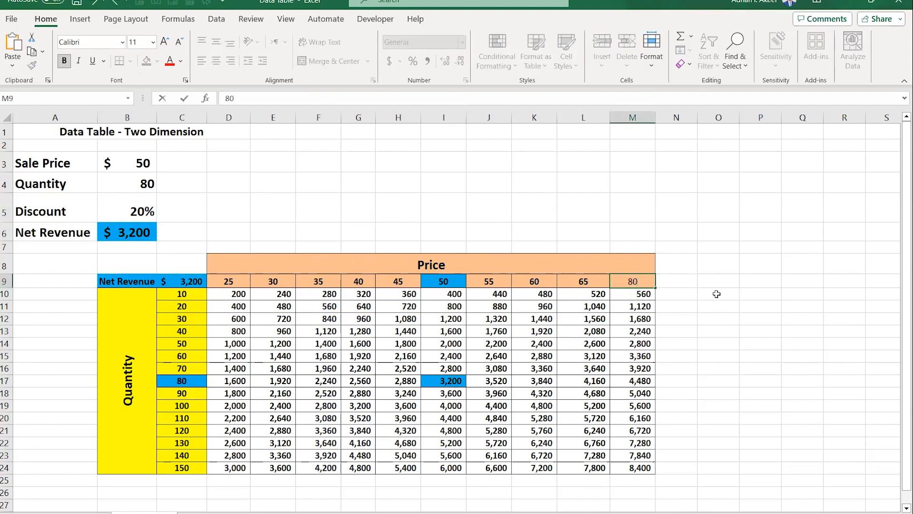
key("Return")
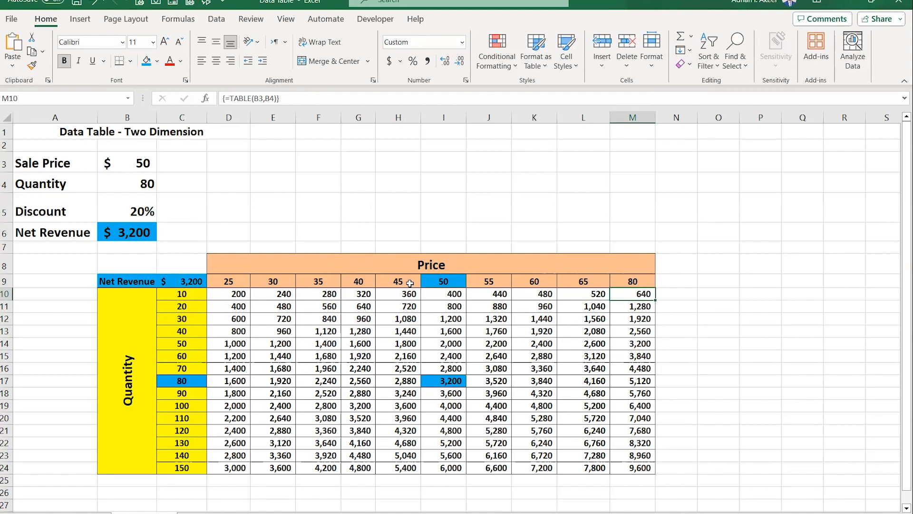
left_click(448, 211)
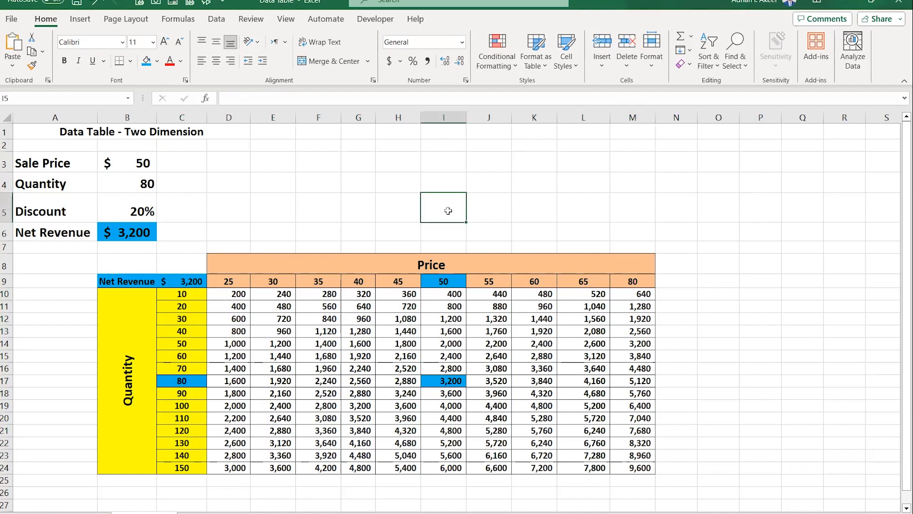